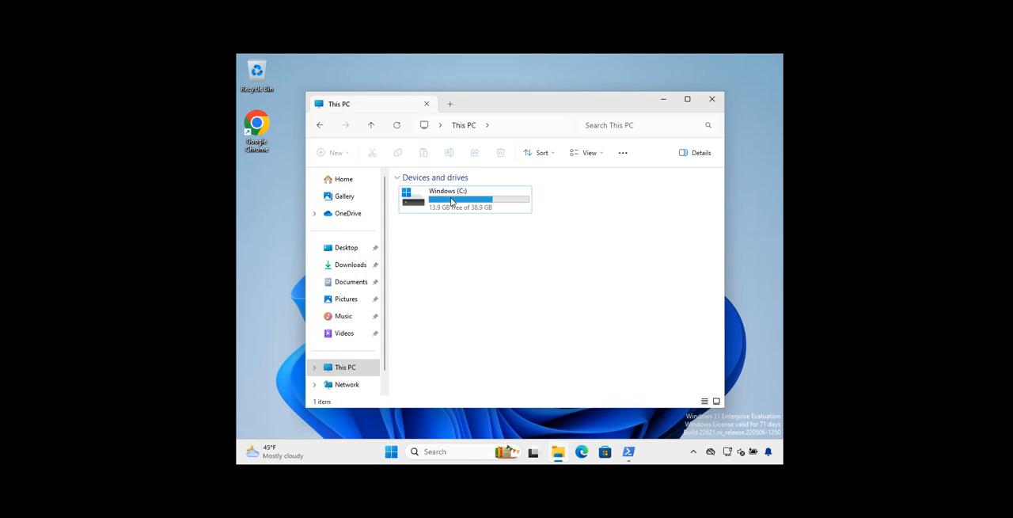
{"action": "right_click", "coordinate": [452, 201]}
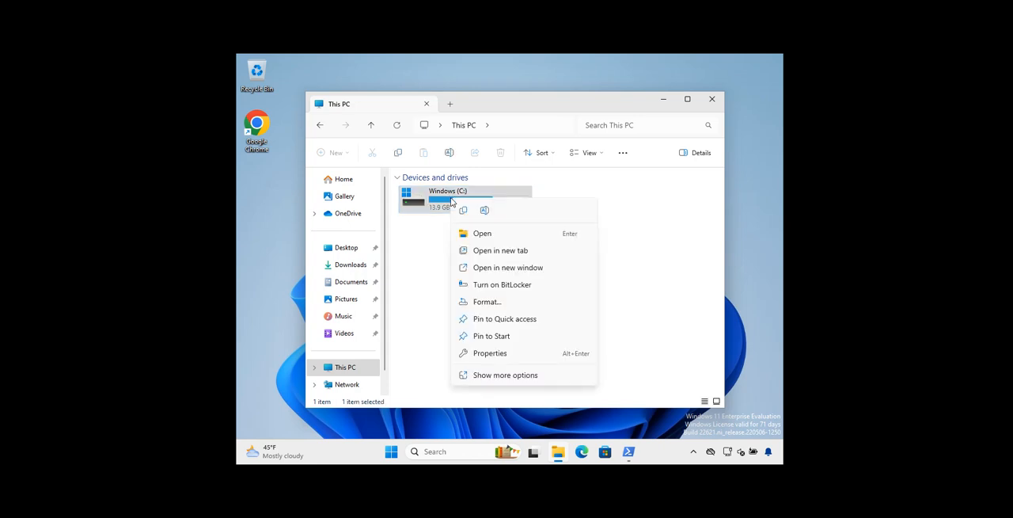
{"action": "left_click", "coordinate": [648, 227]}
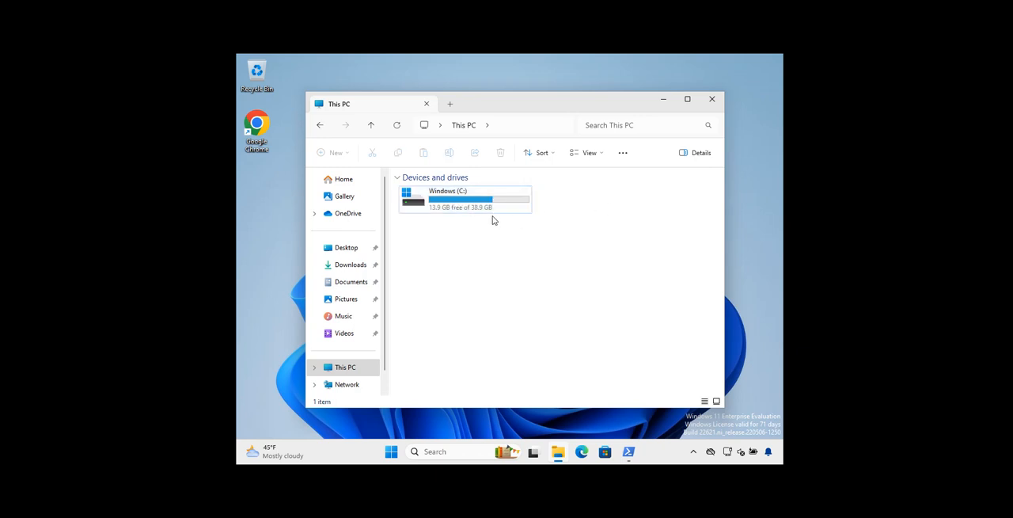
{"action": "left_click", "coordinate": [442, 201]}
{"action": "right_click", "coordinate": [441, 201]}
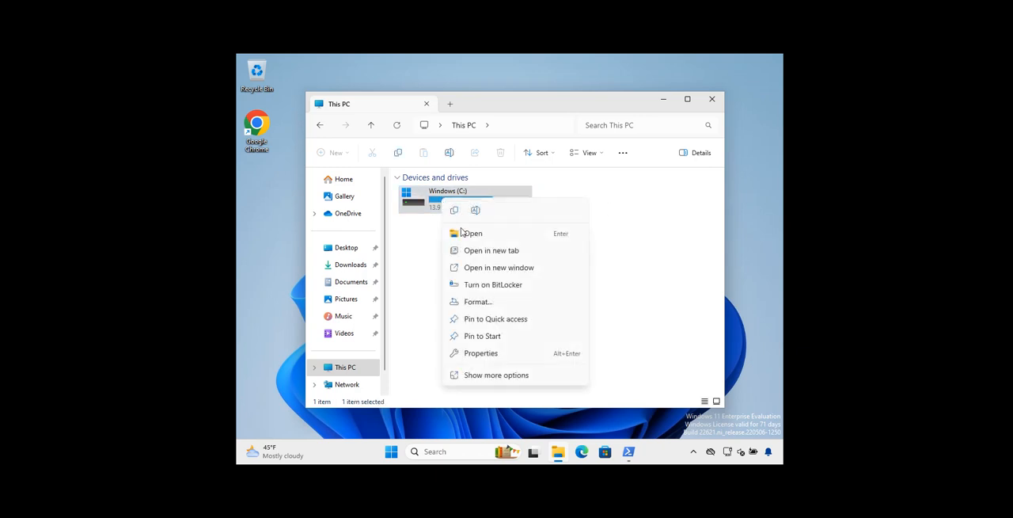
{"action": "left_click", "coordinate": [653, 287]}
Open BitLocker Drive Encryption from the related links on the system's About page in Settings
{"action": "left_click", "coordinate": [393, 455]}
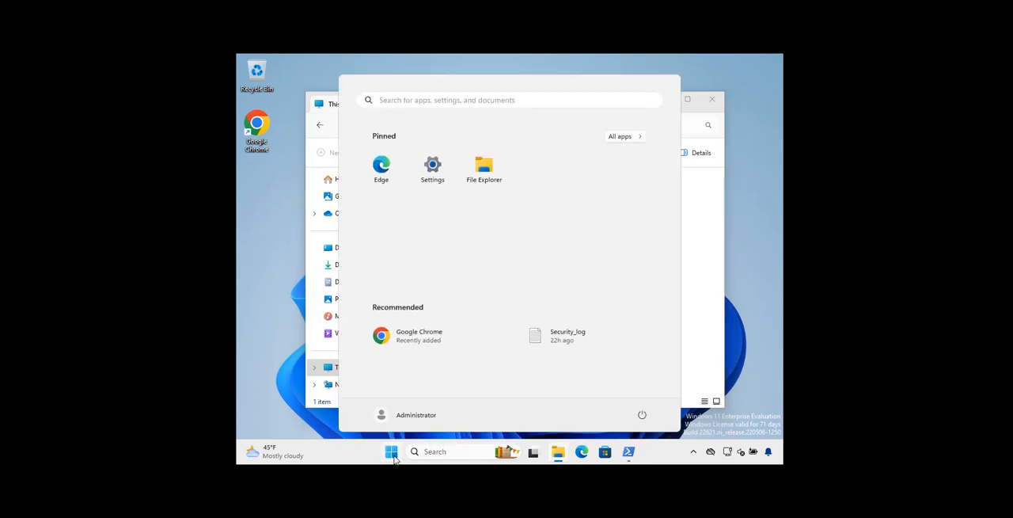
{"action": "left_click", "coordinate": [432, 167]}
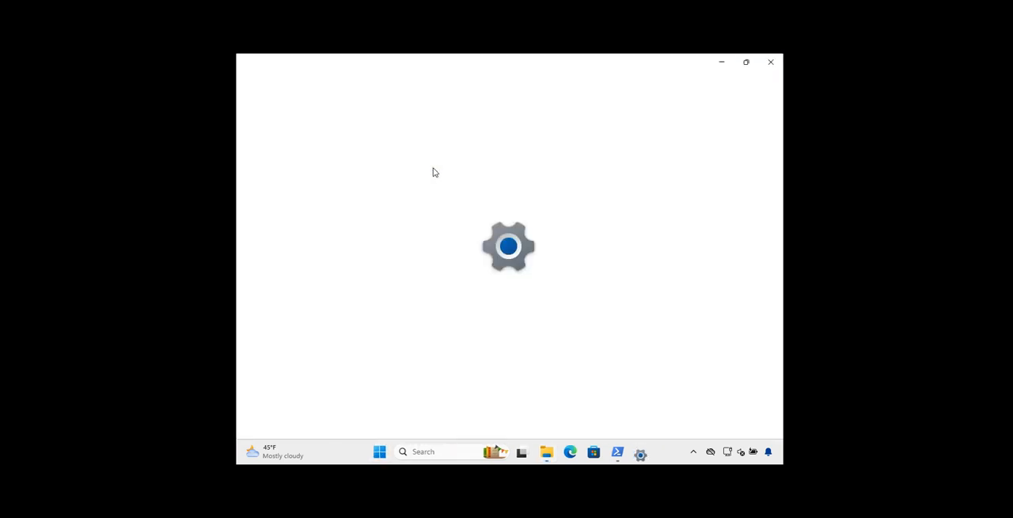
{"action": "scroll", "coordinate": [566, 209], "scroll_direction": "down", "scroll_amount": 5}
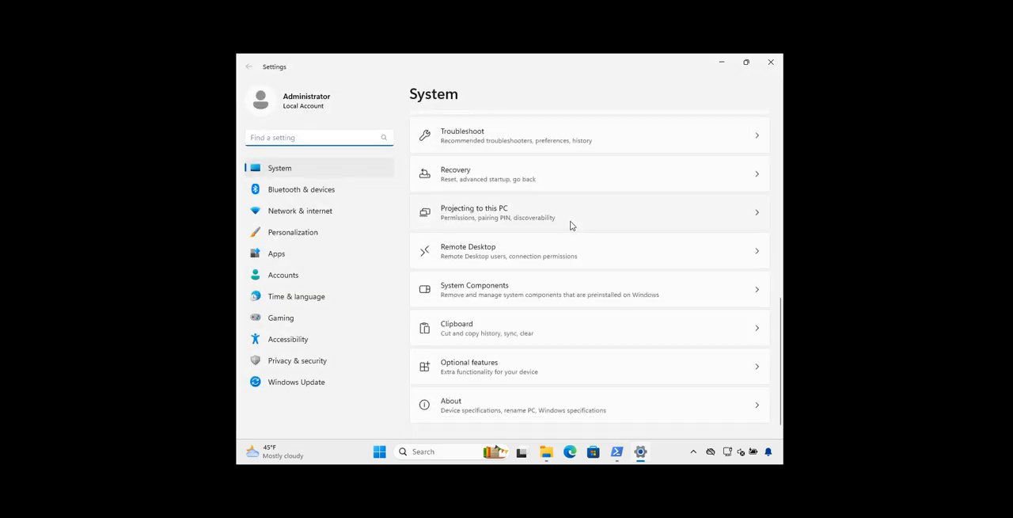
{"action": "left_click", "coordinate": [462, 404]}
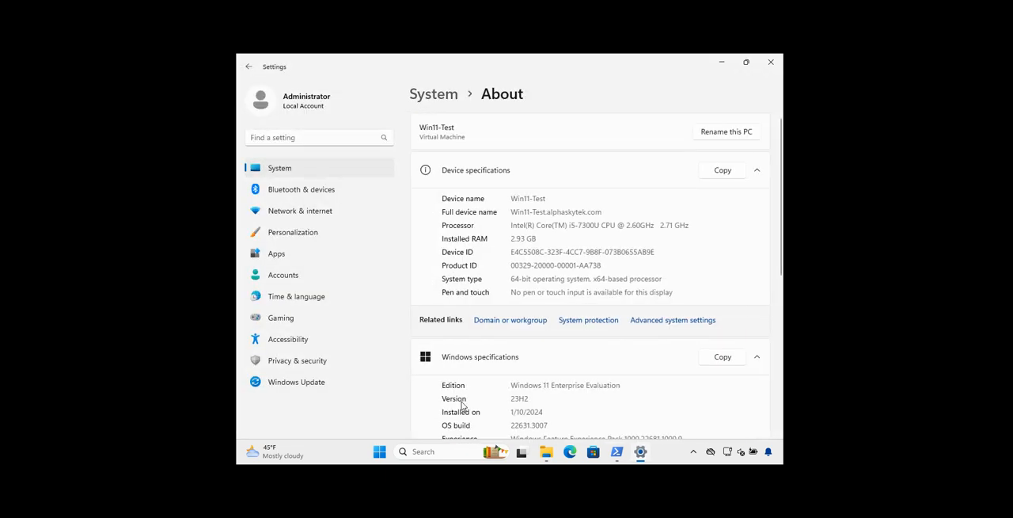
{"action": "scroll", "coordinate": [637, 204], "scroll_direction": "down", "scroll_amount": 6}
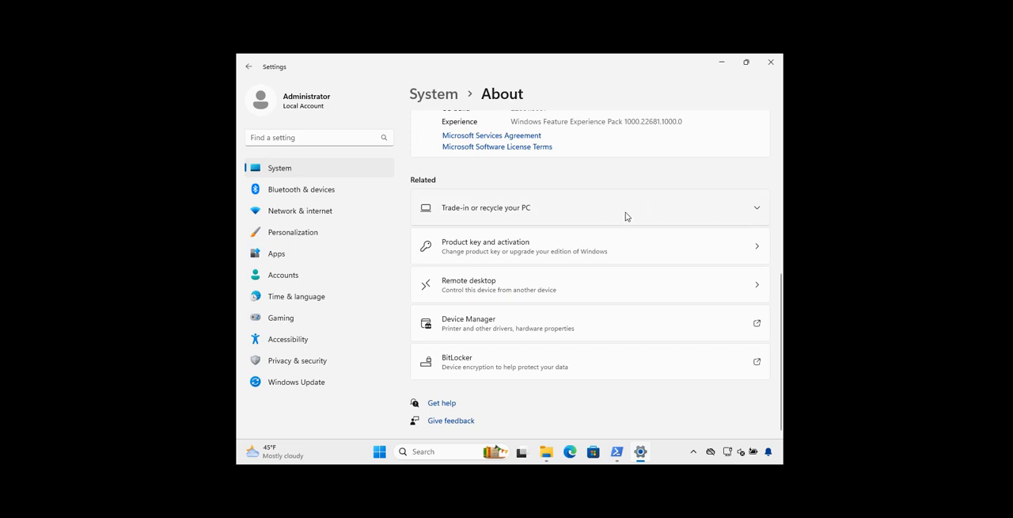
{"action": "left_click", "coordinate": [463, 369]}
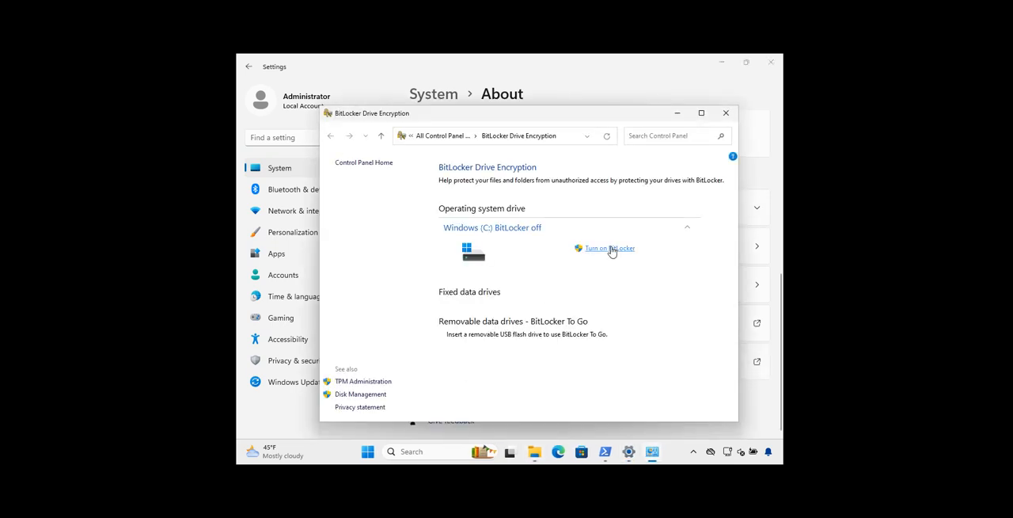
Try to turn on BitLocker for the Windows (C:) drive, cancel the wizard, and close the BitLocker and Settings windows
{"action": "left_click", "coordinate": [611, 248]}
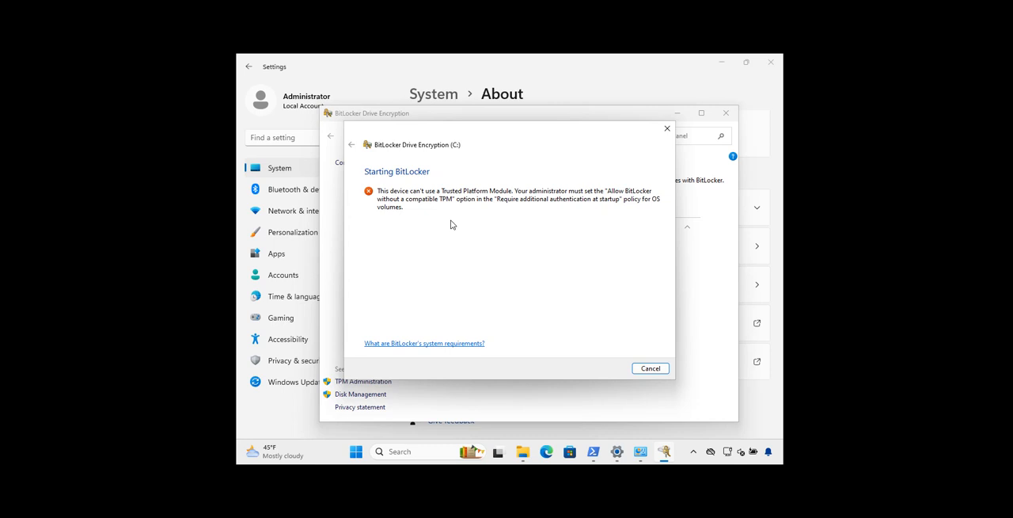
{"action": "left_click", "coordinate": [650, 369]}
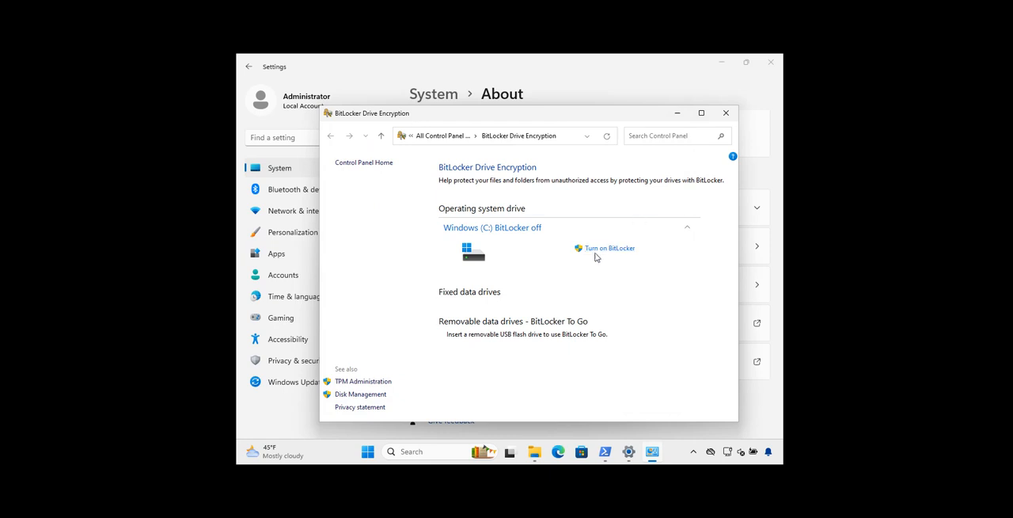
{"action": "left_click", "coordinate": [726, 115]}
{"action": "left_click", "coordinate": [766, 68]}
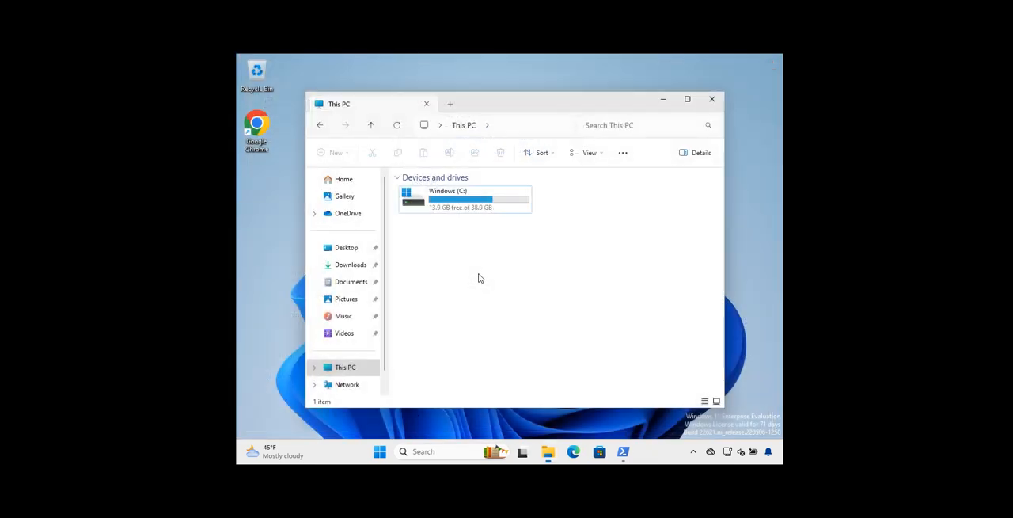
Try twice to turn on BitLocker for the Windows (C:) drive from This PC, cancelling the wizard each time
{"action": "right_click", "coordinate": [436, 203]}
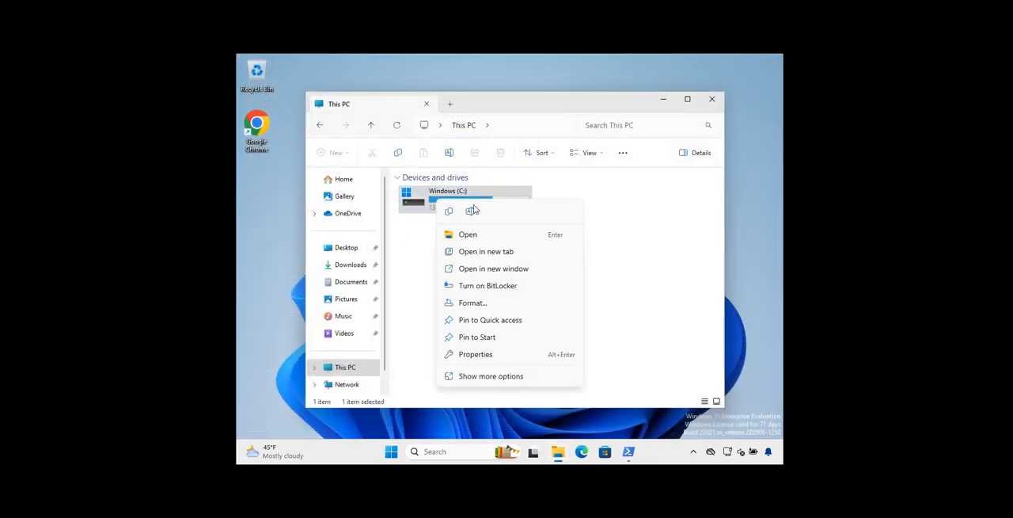
{"action": "left_click", "coordinate": [487, 287]}
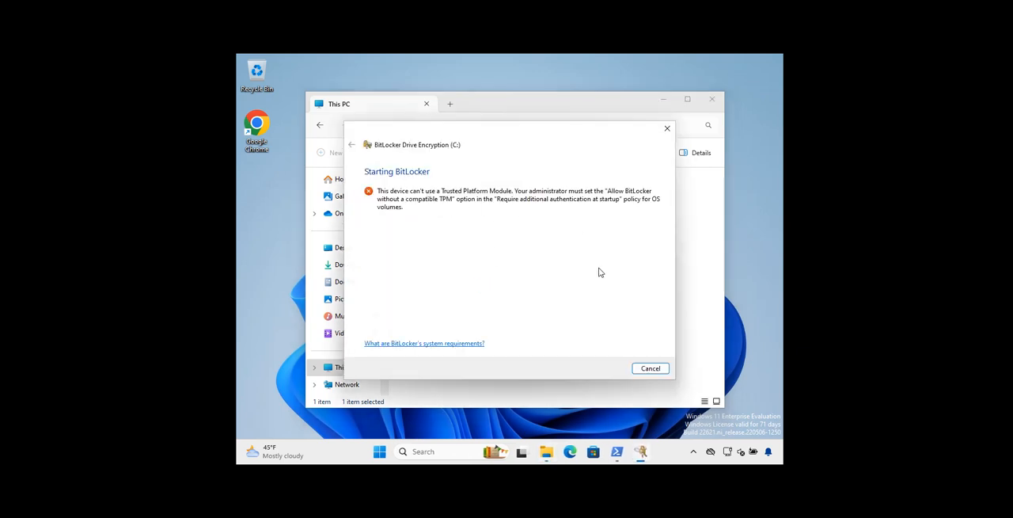
{"action": "left_click", "coordinate": [651, 369]}
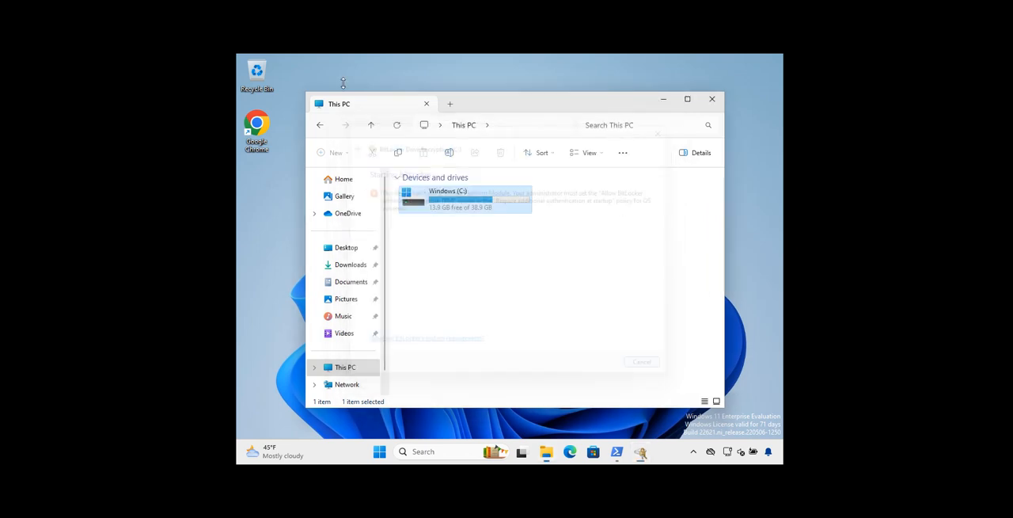
{"action": "right_click", "coordinate": [472, 208]}
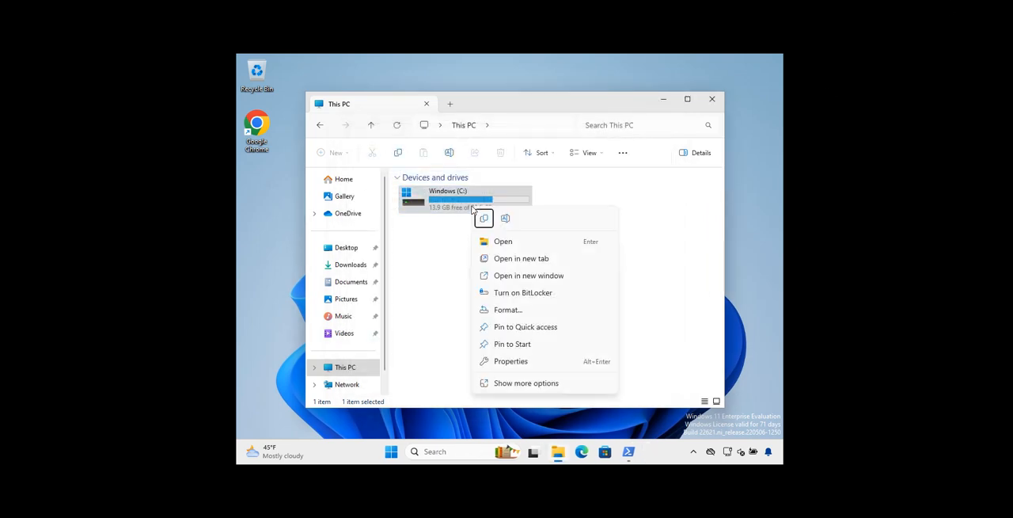
{"action": "left_click", "coordinate": [551, 294]}
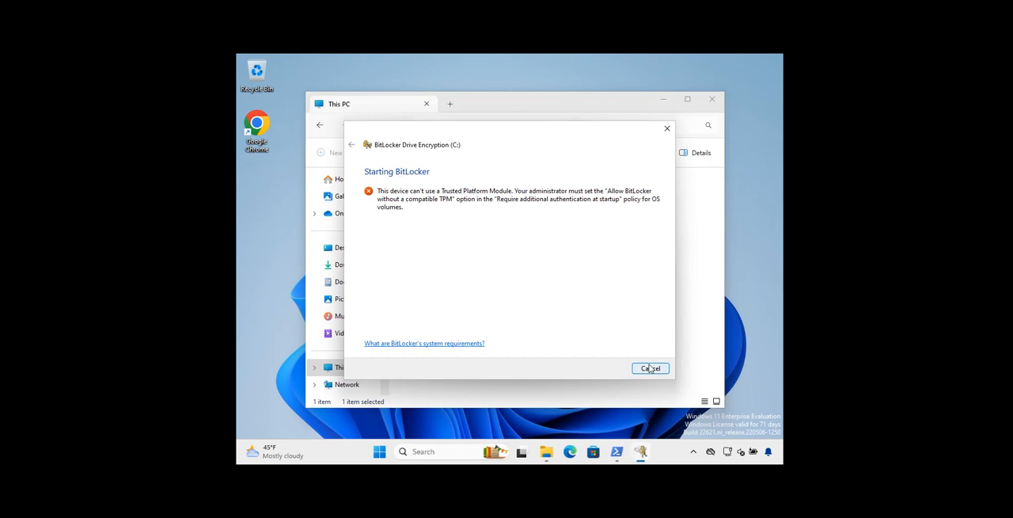
{"action": "left_click", "coordinate": [650, 369]}
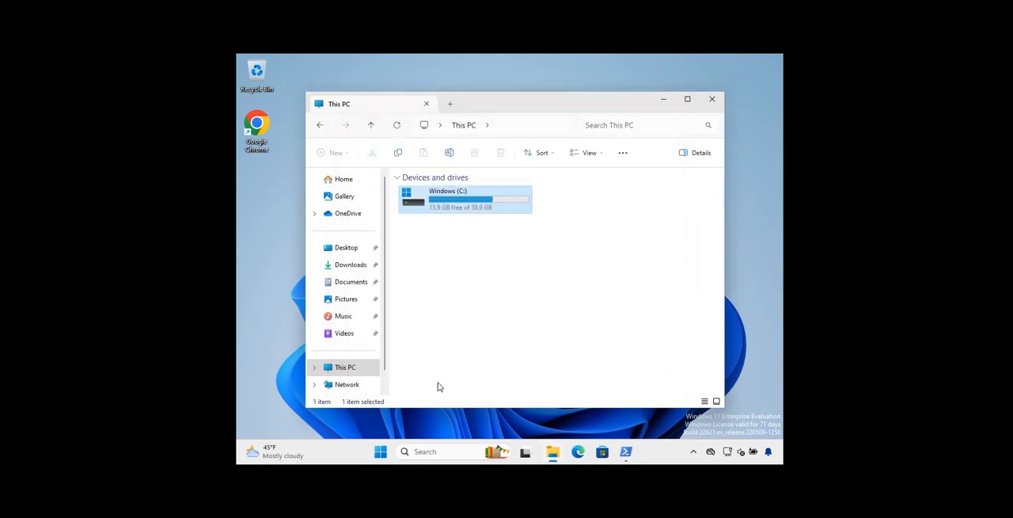
Search Windows for gpedit.msc and launch the Local Group Policy Editor
{"action": "left_click", "coordinate": [435, 455]}
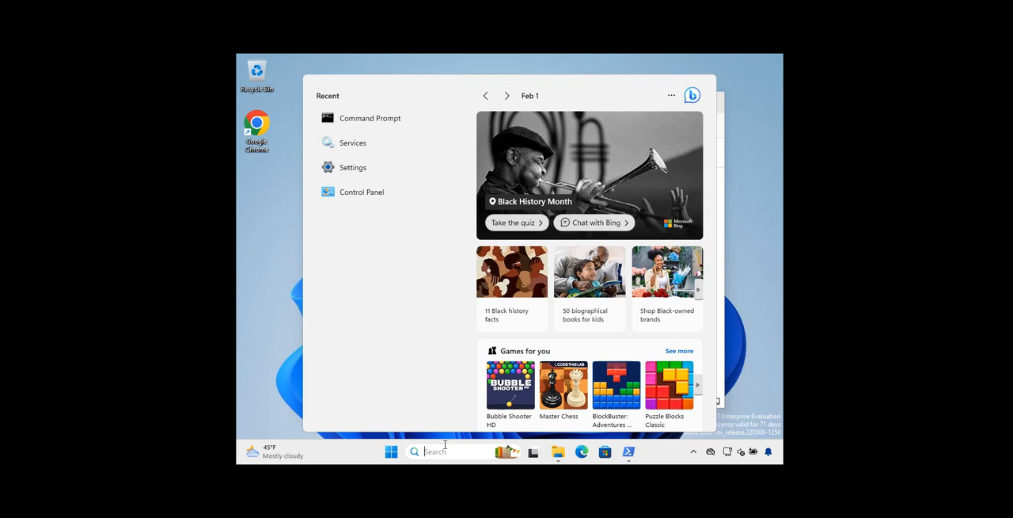
{"action": "type", "text": "gpedi"}
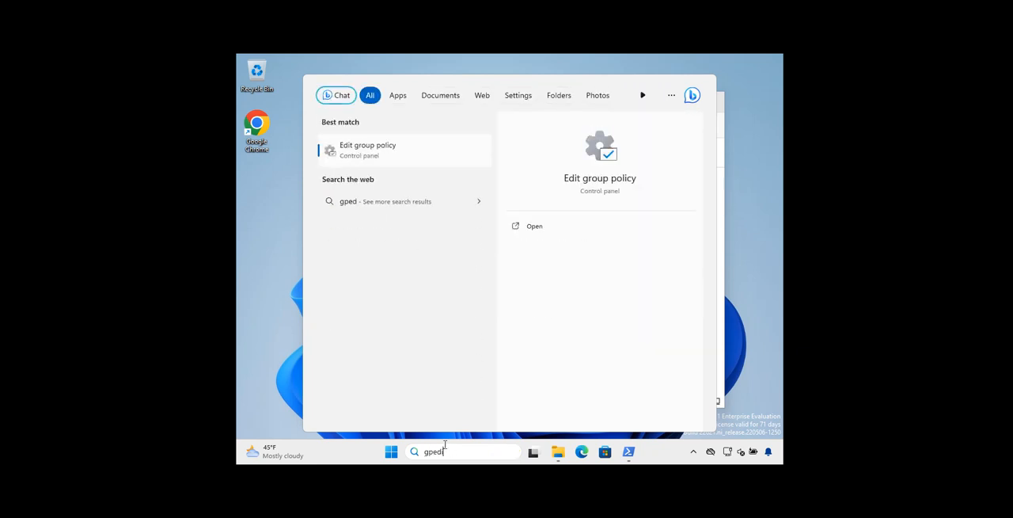
{"action": "type", "text": "t."}
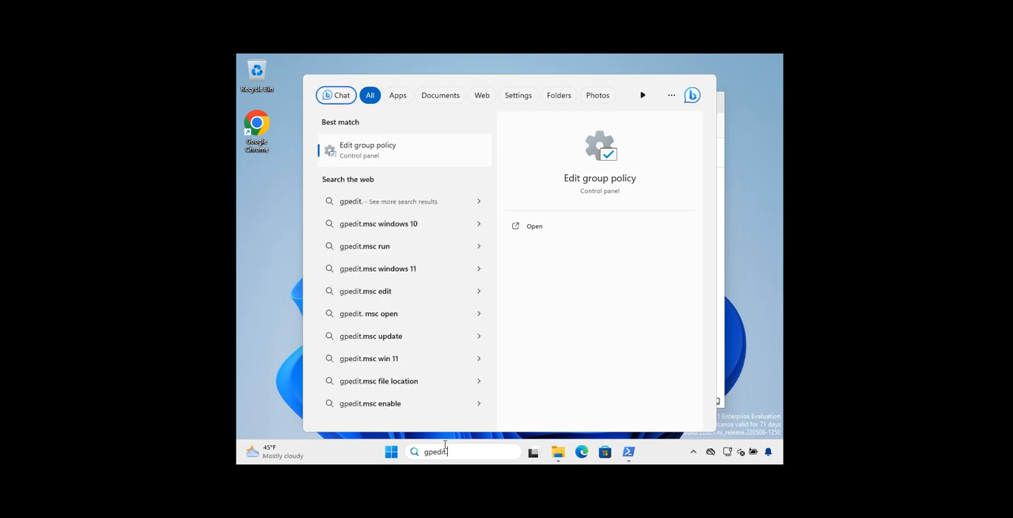
{"action": "type", "text": "msc"}
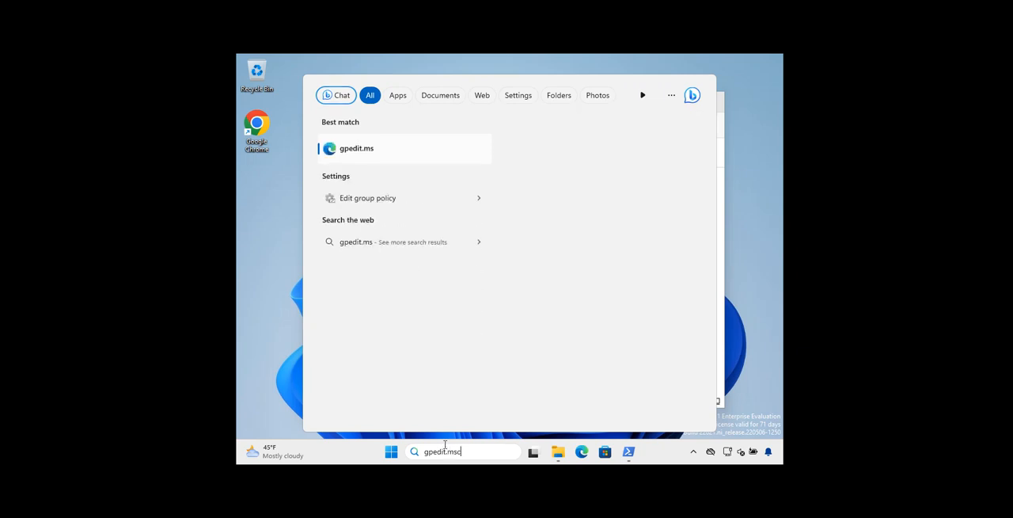
{"action": "key", "text": "Return"}
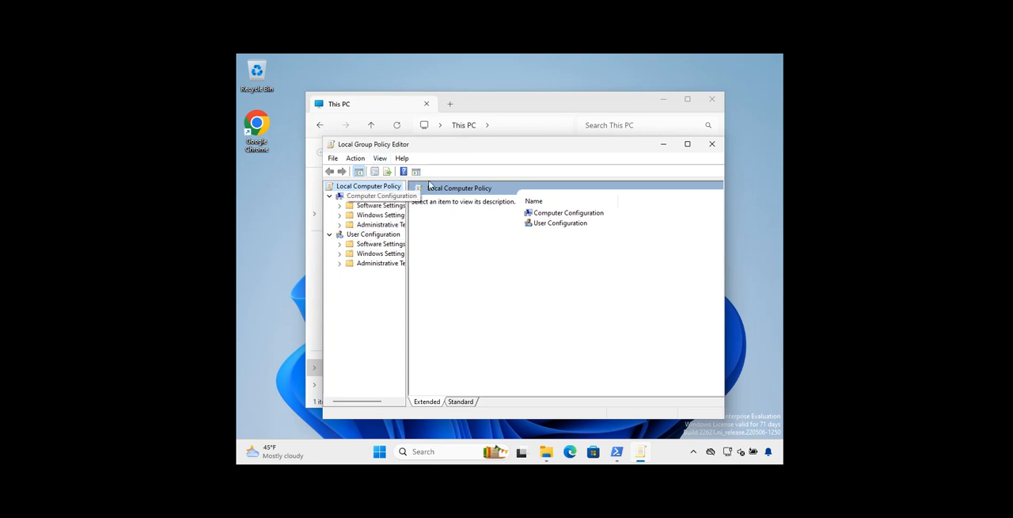
Move and enlarge the Local Group Policy Editor window and widen its policy tree to show the full folder names
{"action": "left_click_drag", "start_coordinate": [647, 150], "coordinate": [584, 155]}
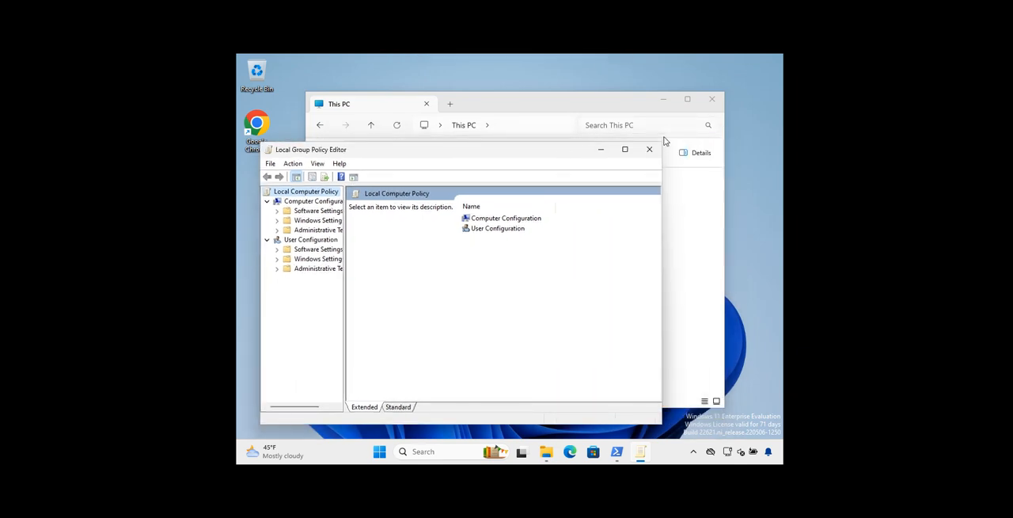
{"action": "left_click_drag", "start_coordinate": [661, 144], "coordinate": [727, 113]}
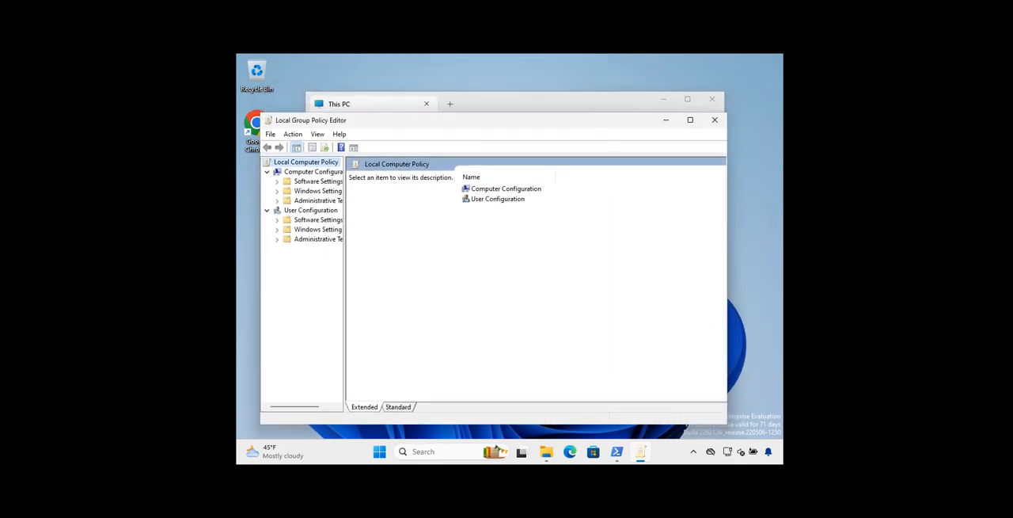
{"action": "left_click_drag", "start_coordinate": [491, 121], "coordinate": [494, 109]}
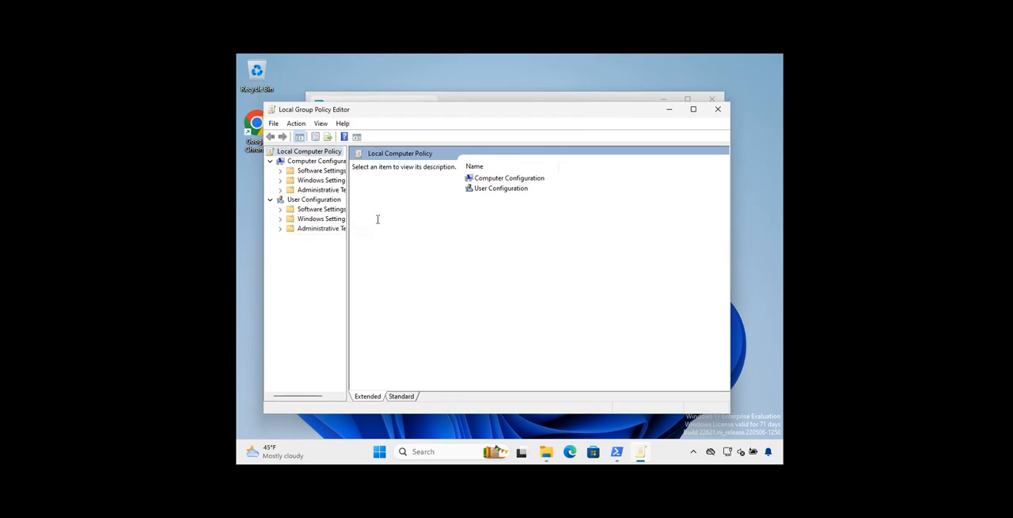
{"action": "left_click_drag", "start_coordinate": [348, 232], "coordinate": [398, 229]}
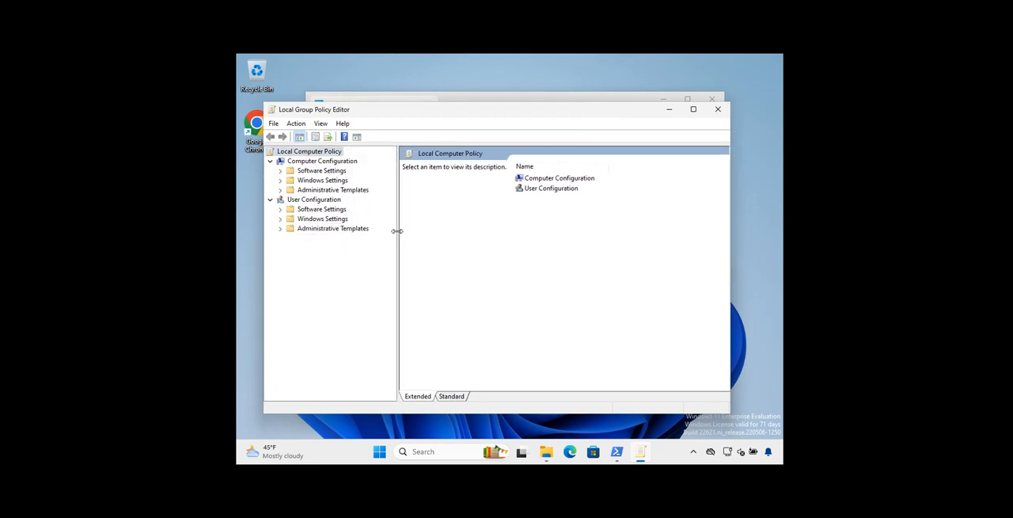
Under Computer Configuration, go to Administrative Templates, Windows Components, BitLocker Drive Encryption, and show the Operating System Drives policies
{"action": "left_click", "coordinate": [307, 191]}
{"action": "left_click", "coordinate": [281, 191]}
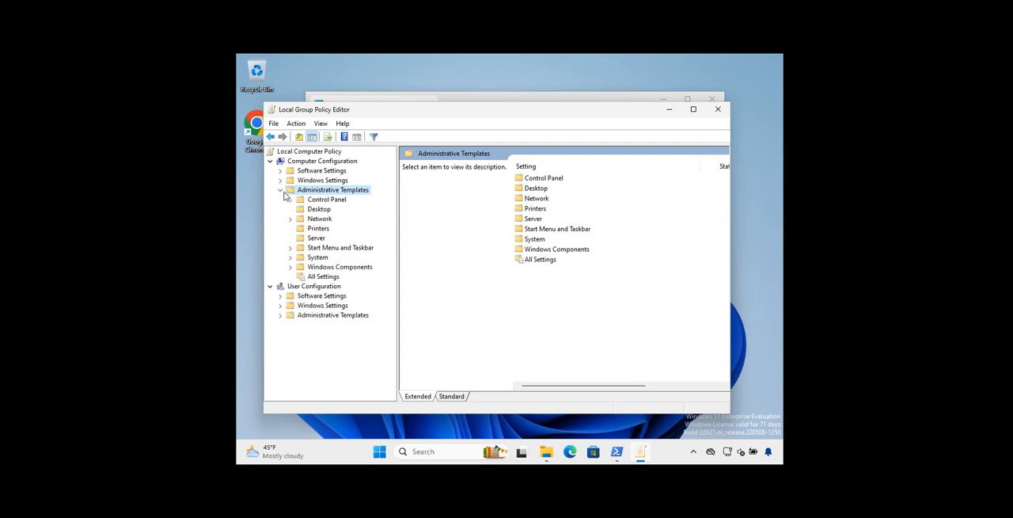
{"action": "left_click", "coordinate": [292, 268]}
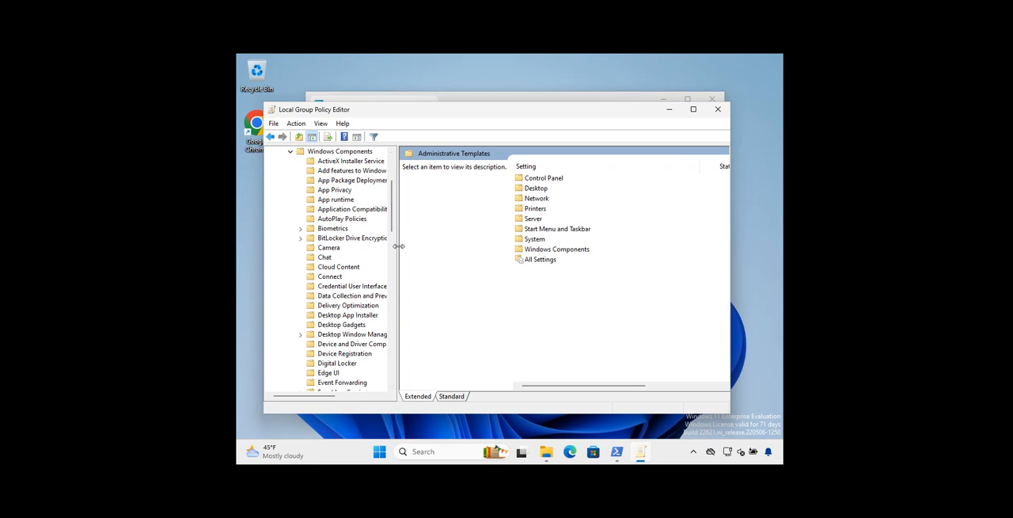
{"action": "left_click_drag", "start_coordinate": [398, 250], "coordinate": [413, 250]}
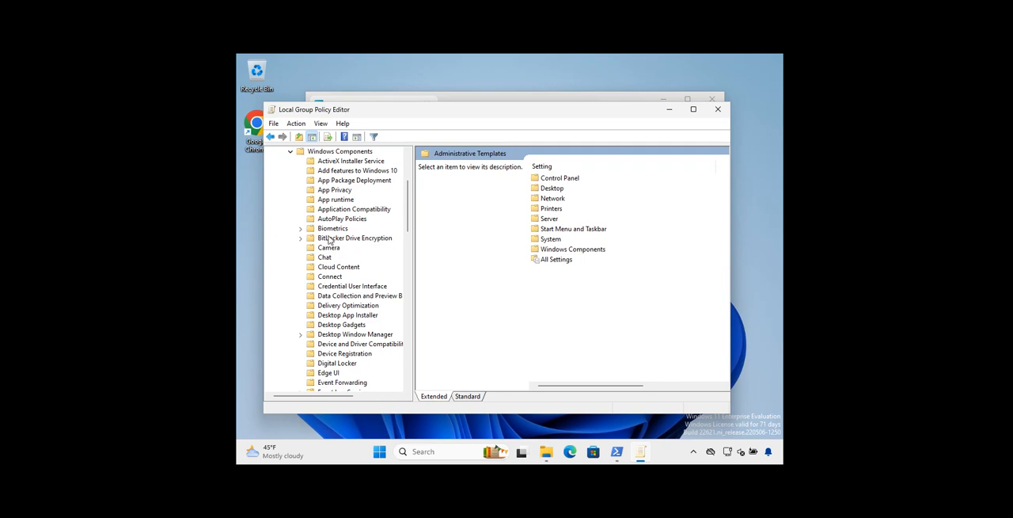
{"action": "left_click", "coordinate": [301, 238]}
{"action": "left_click", "coordinate": [338, 240]}
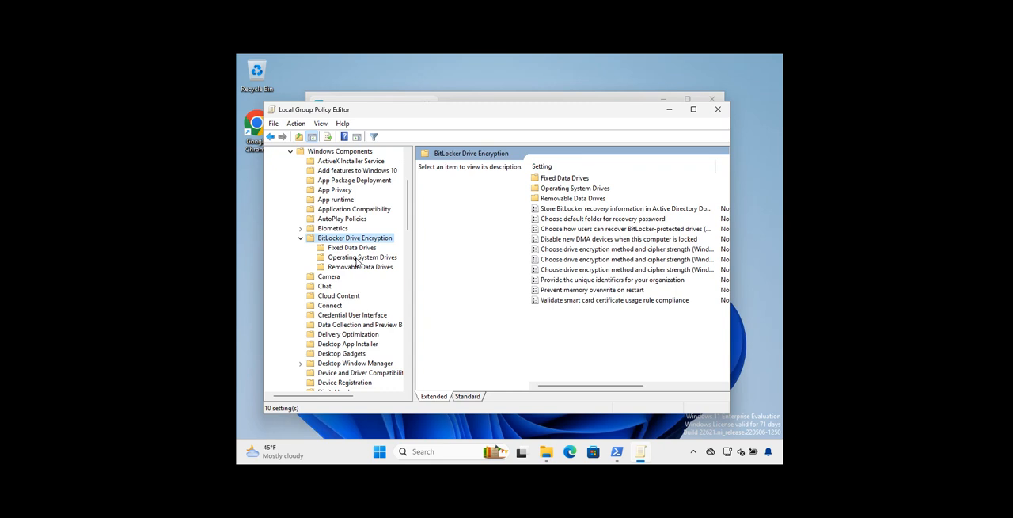
{"action": "left_click", "coordinate": [346, 259]}
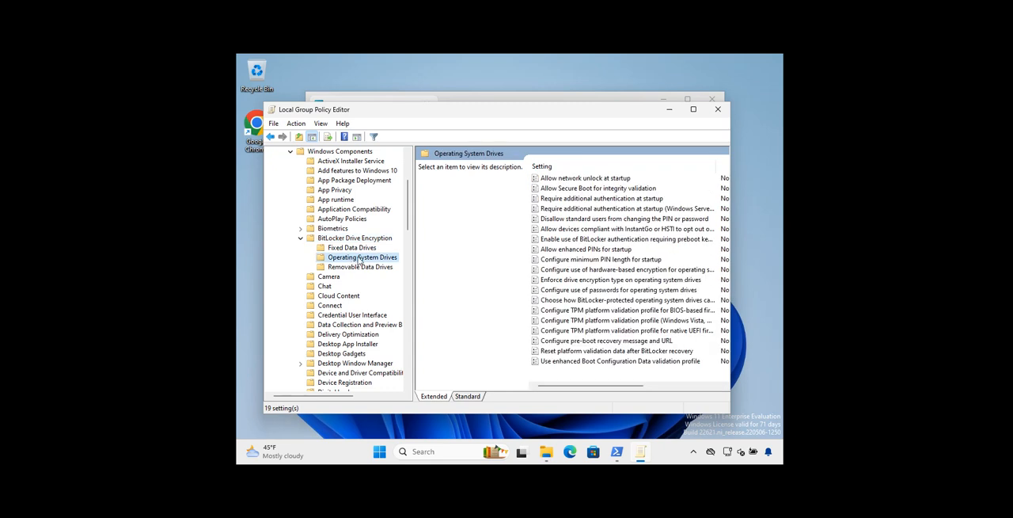
Open the Require additional authentication at startup policy and set it to Enabled, with BitLocker allowed without a compatible TPM
{"action": "left_click", "coordinate": [556, 201]}
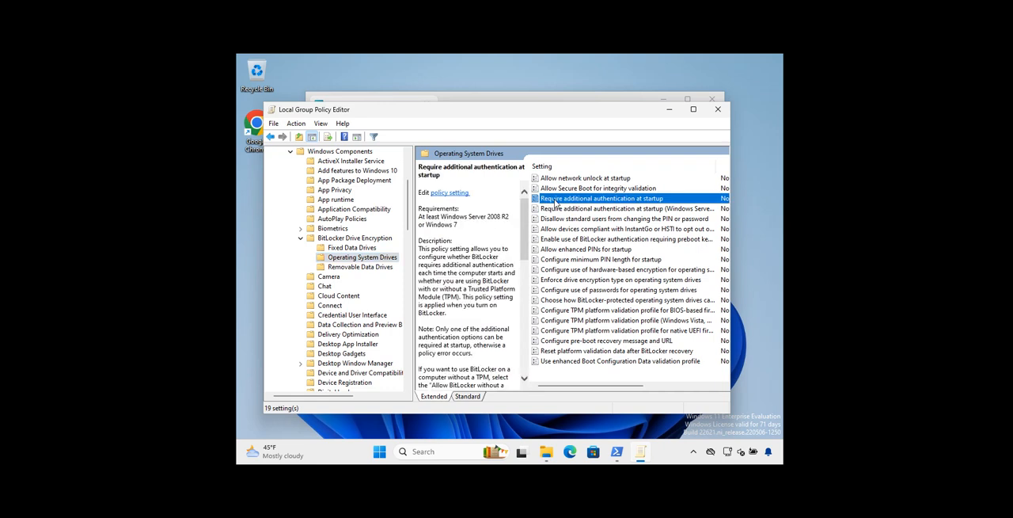
{"action": "double_click", "coordinate": [621, 199]}
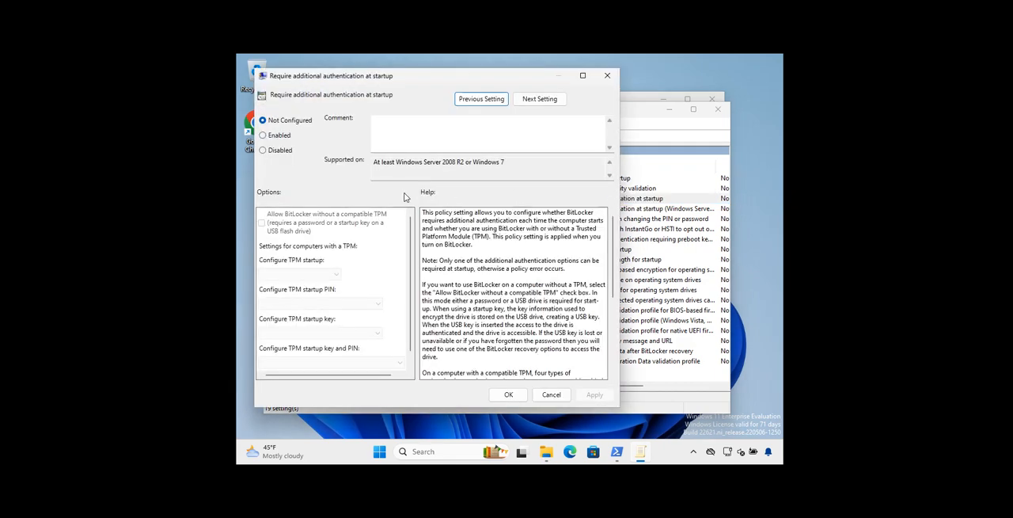
{"action": "left_click", "coordinate": [273, 135]}
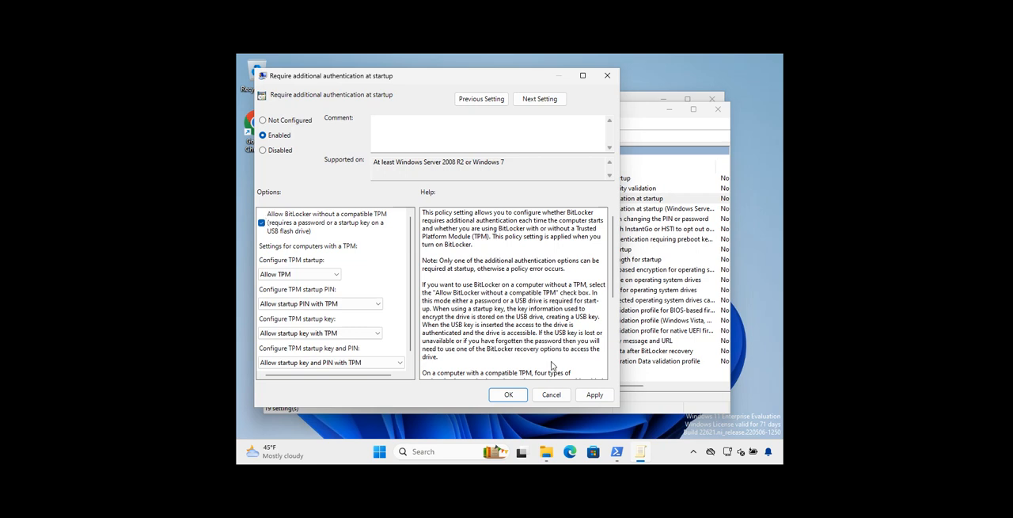
Switch to File Explorer, try to turn on BitLocker for the Windows (C:) drive, then cancel the wizard and close the window
{"action": "left_click", "coordinate": [547, 455]}
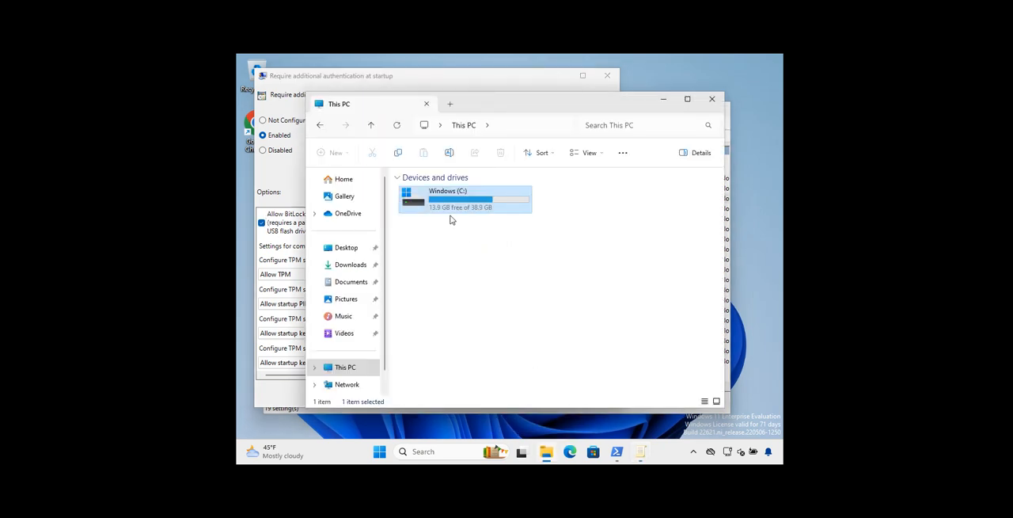
{"action": "right_click", "coordinate": [450, 208]}
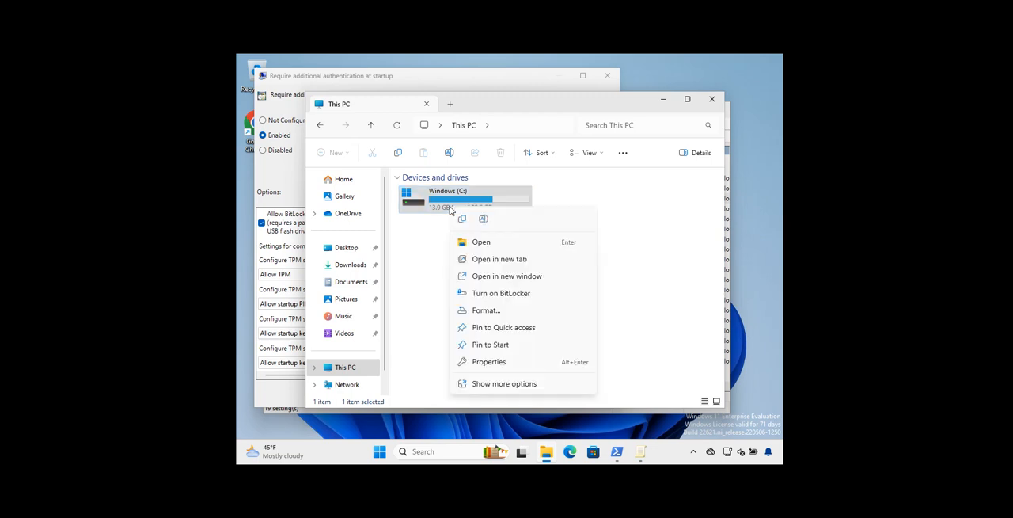
{"action": "left_click", "coordinate": [511, 293]}
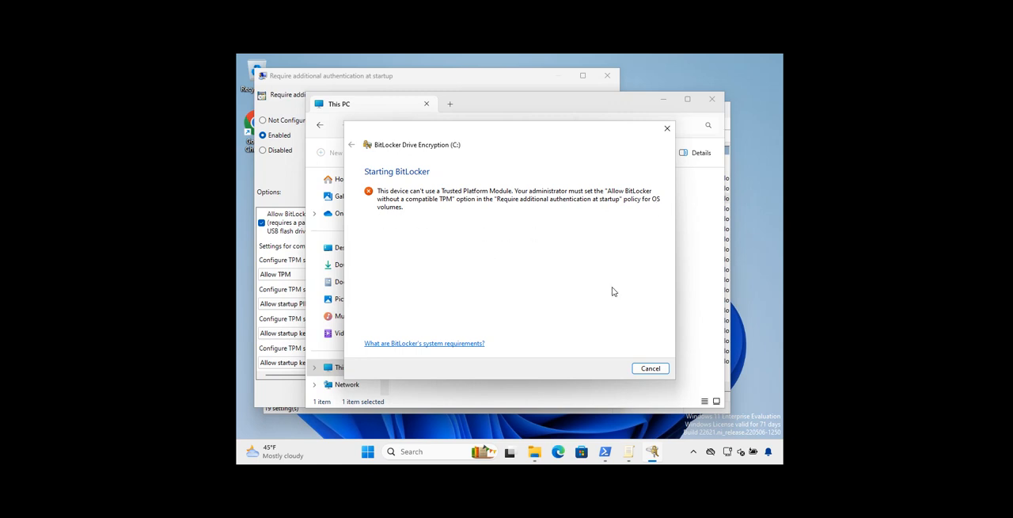
{"action": "left_click", "coordinate": [650, 368]}
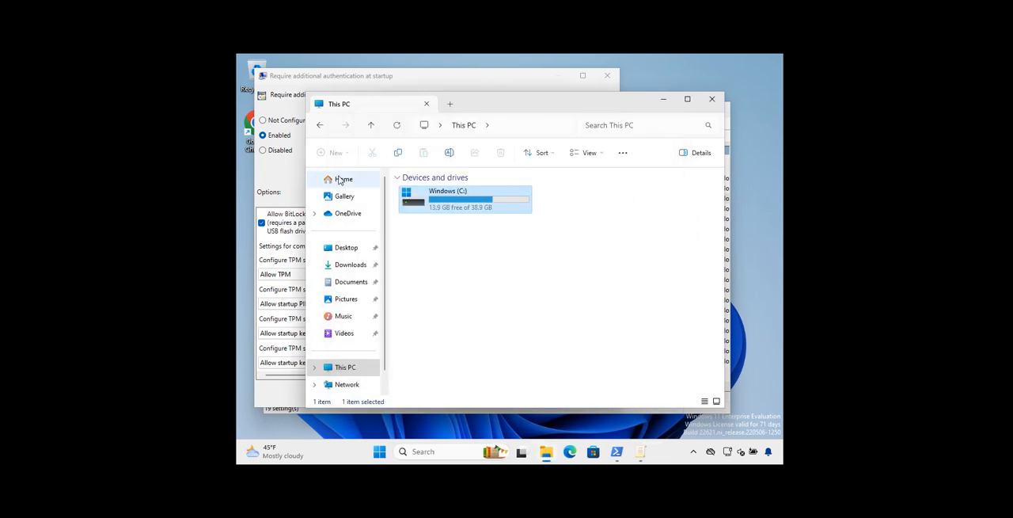
{"action": "left_click", "coordinate": [713, 99]}
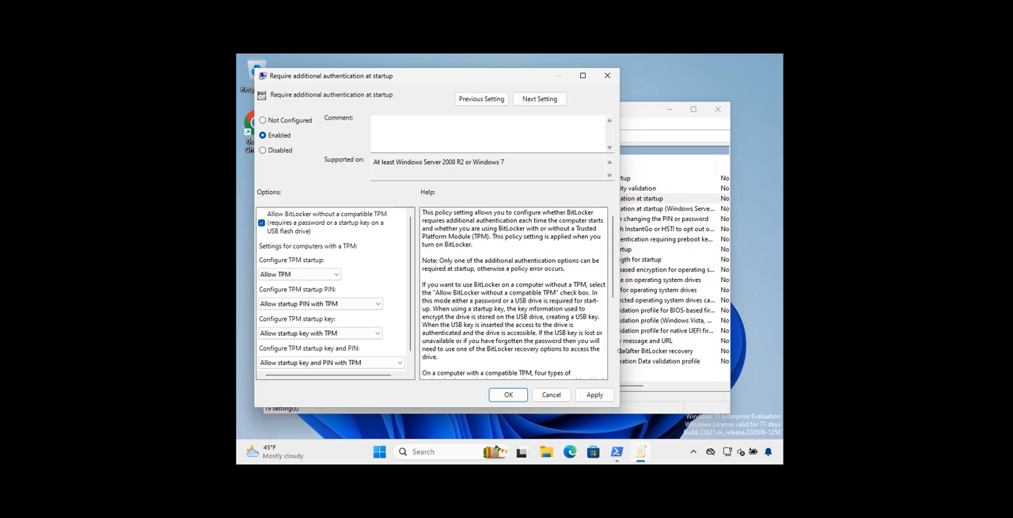
Apply and confirm the startup authentication policy setting, and close the Local Group Policy Editor
{"action": "left_click", "coordinate": [594, 394]}
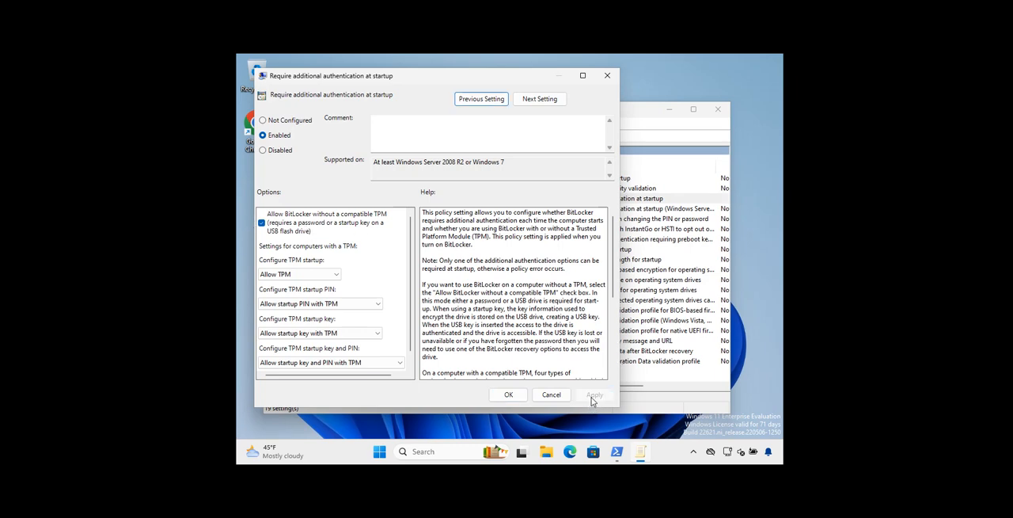
{"action": "left_click", "coordinate": [501, 394]}
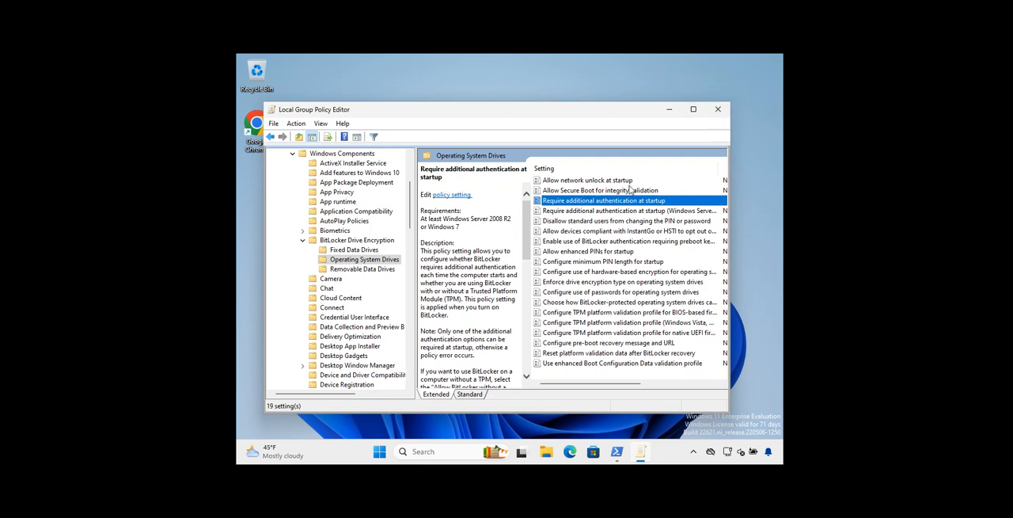
{"action": "left_click", "coordinate": [717, 109]}
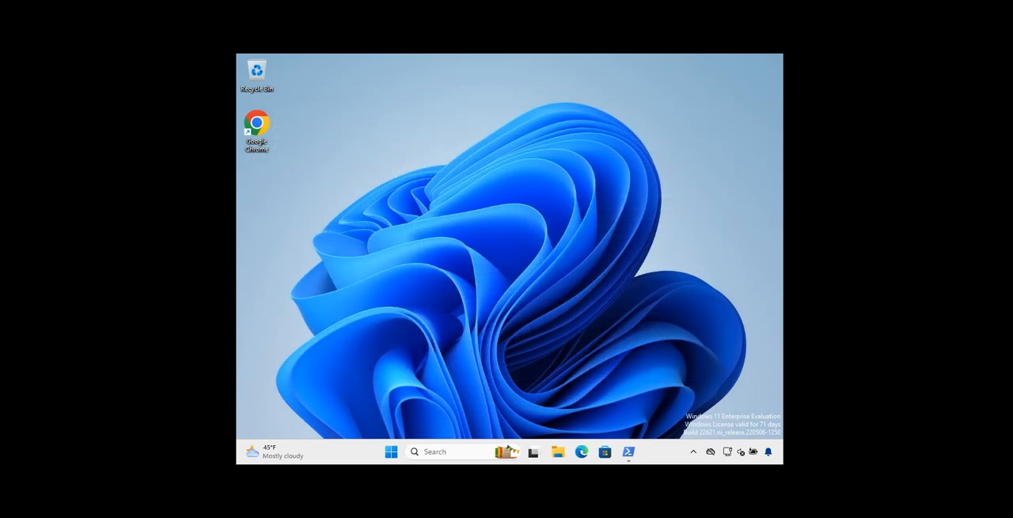
Open This PC in a fresh File Explorer window and start turning on BitLocker for the Windows (C:) drive
{"action": "key", "text": "super+e"}
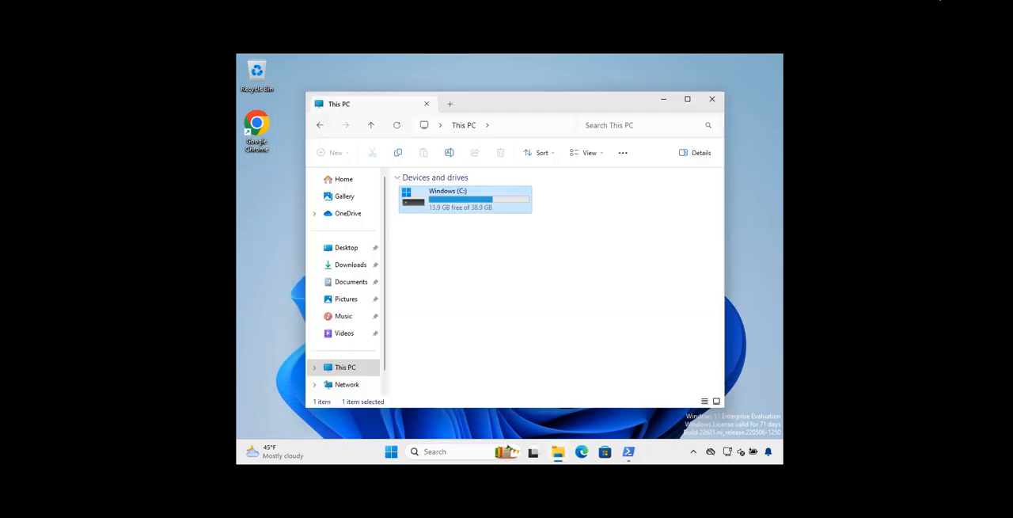
{"action": "left_click", "coordinate": [715, 103]}
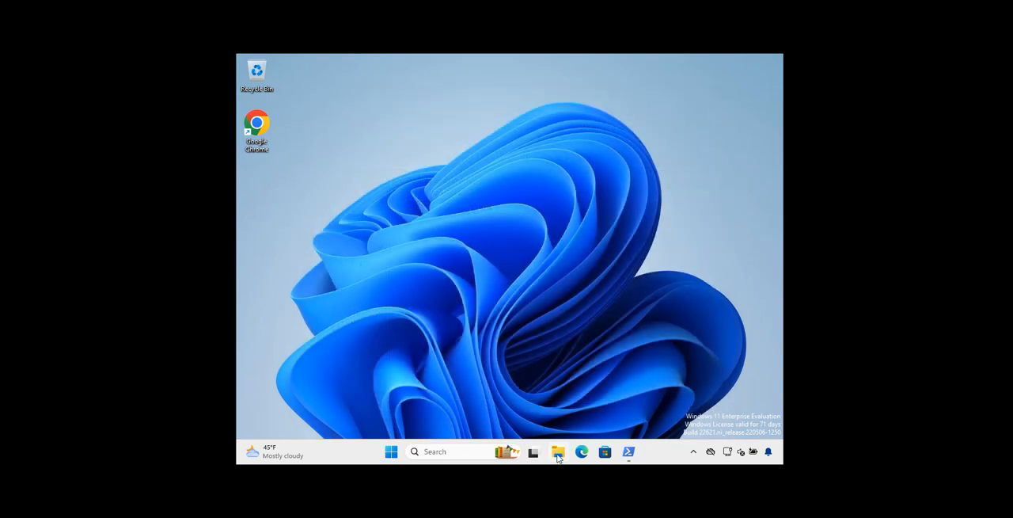
{"action": "left_click", "coordinate": [558, 453]}
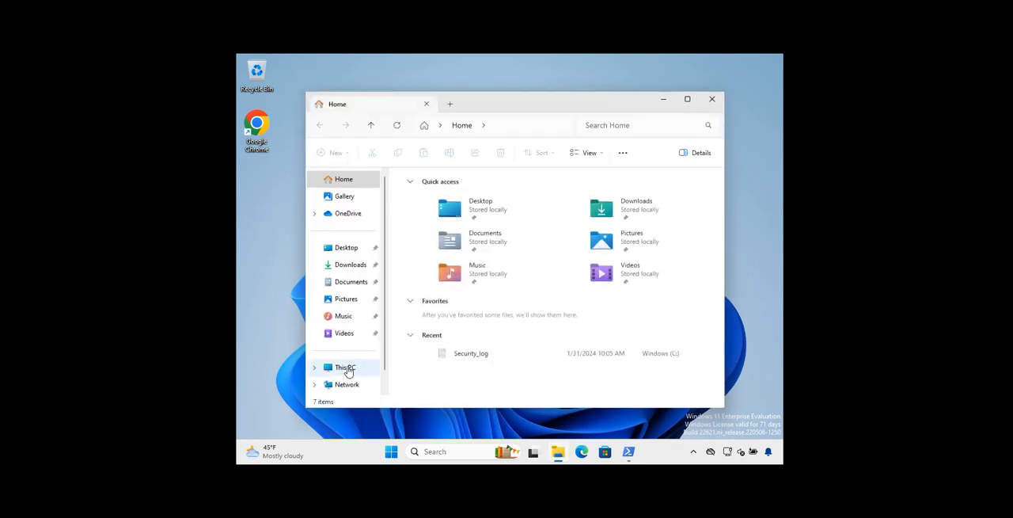
{"action": "left_click", "coordinate": [343, 366]}
{"action": "right_click", "coordinate": [441, 198]}
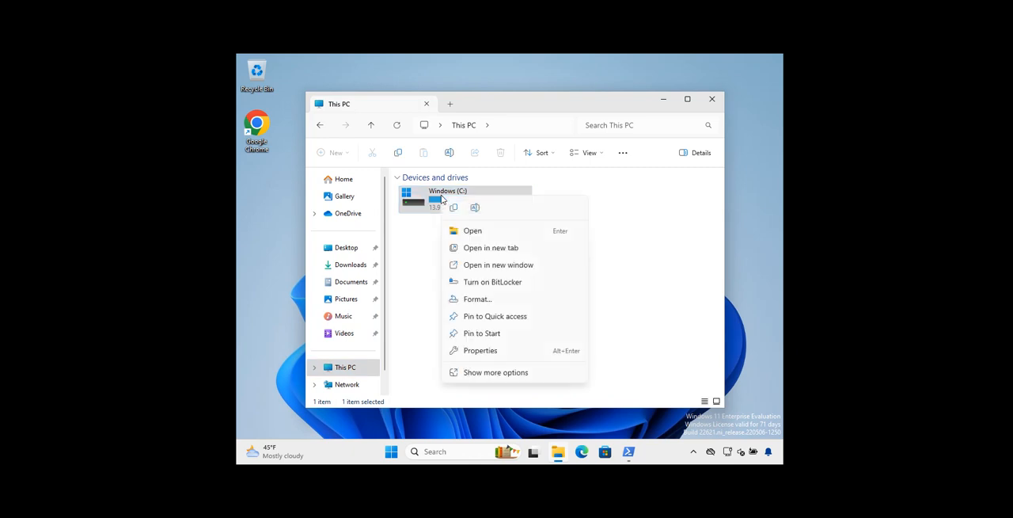
{"action": "left_click", "coordinate": [483, 285]}
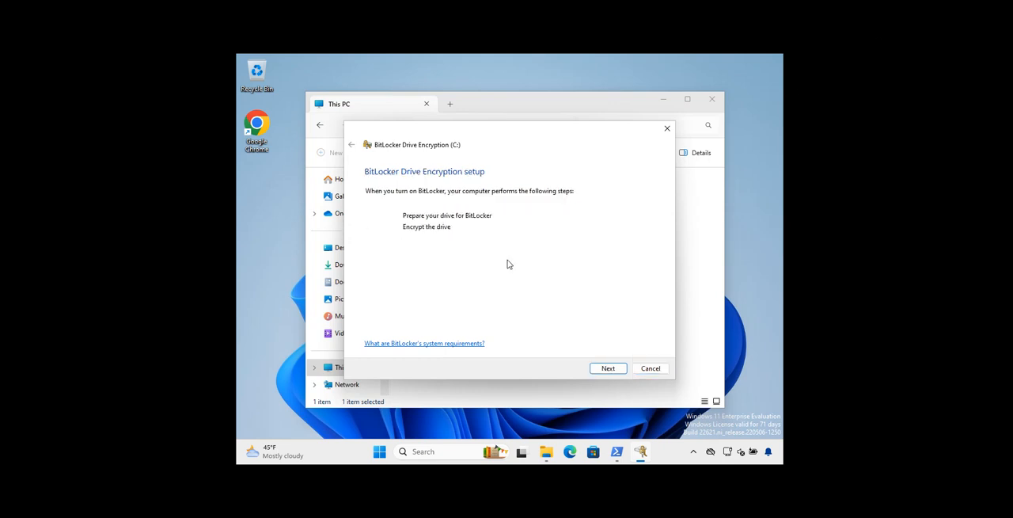
Review the drive preparation details, let the wizard prepare the drive for BitLocker, and continue to the startup unlock options
{"action": "left_click", "coordinate": [615, 369]}
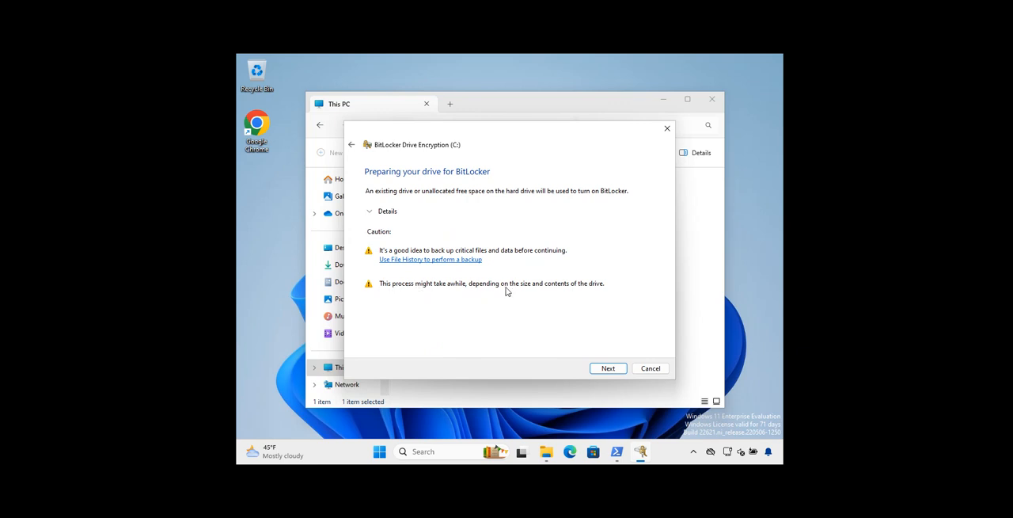
{"action": "left_click", "coordinate": [369, 212]}
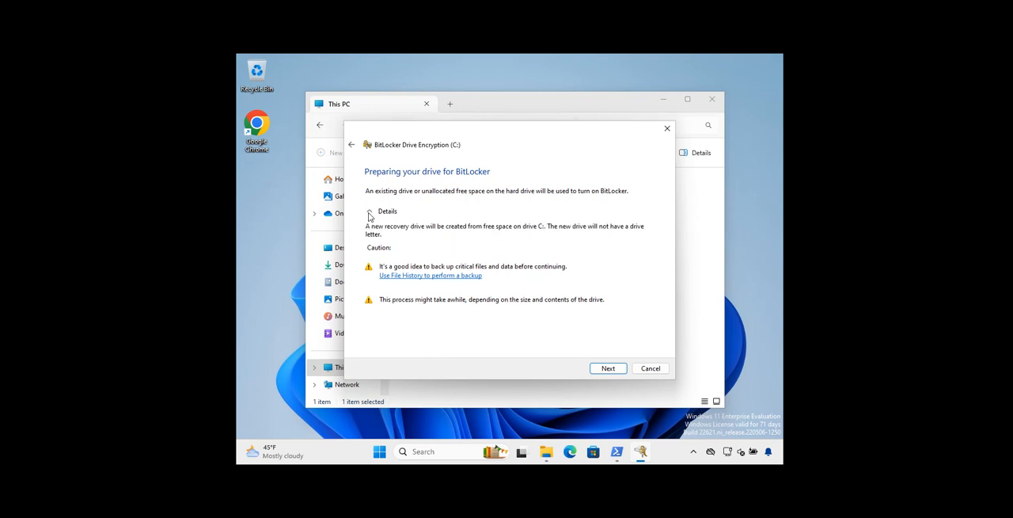
{"action": "left_click", "coordinate": [369, 213]}
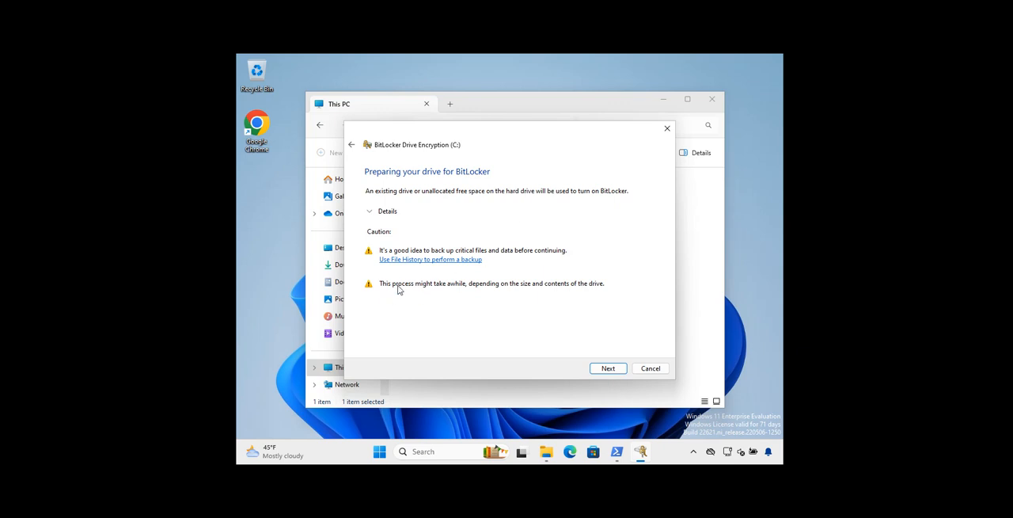
{"action": "left_click", "coordinate": [608, 368]}
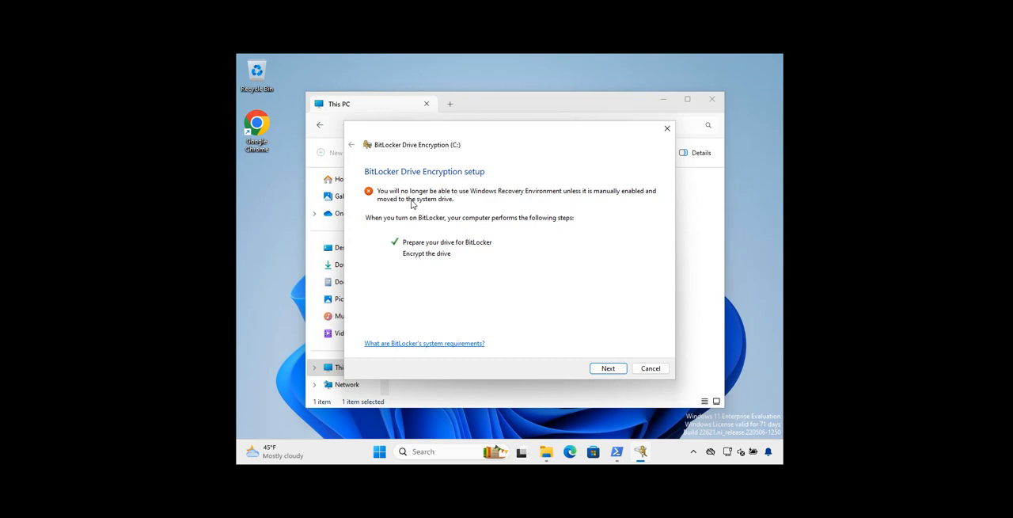
{"action": "left_click", "coordinate": [605, 368]}
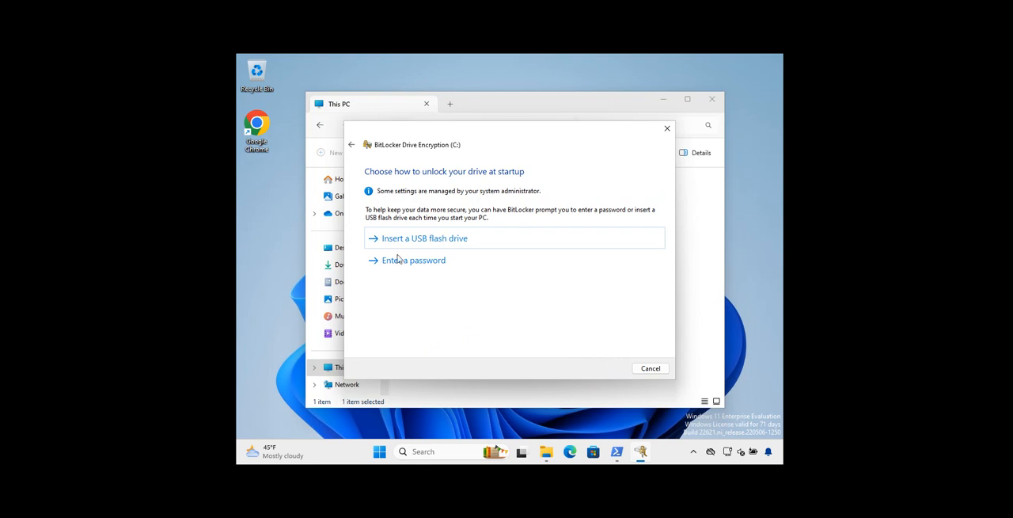
Choose to unlock the drive at startup with a password, and enter and re-enter the BitLocker password
{"action": "left_click", "coordinate": [434, 268]}
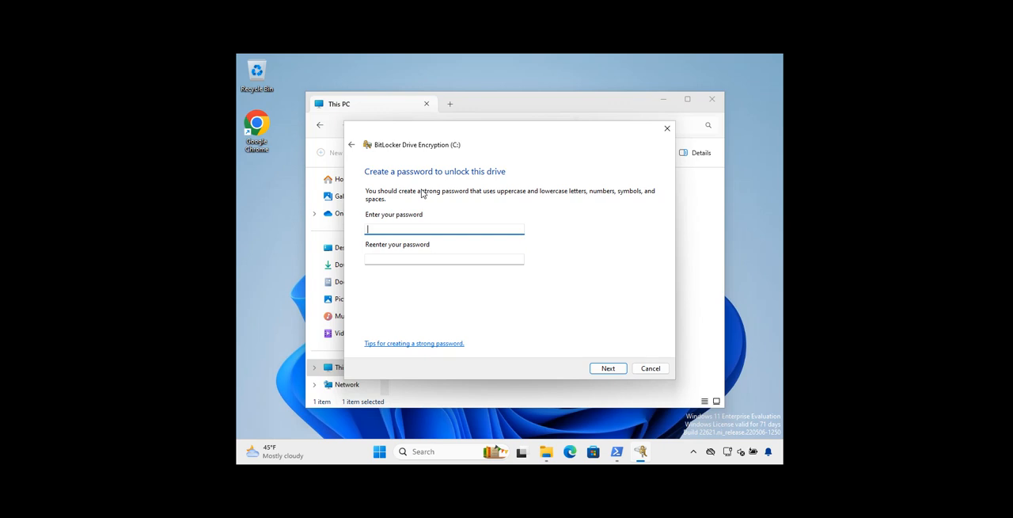
{"action": "type", "text": "•"}
{"action": "key", "text": "Tab"}
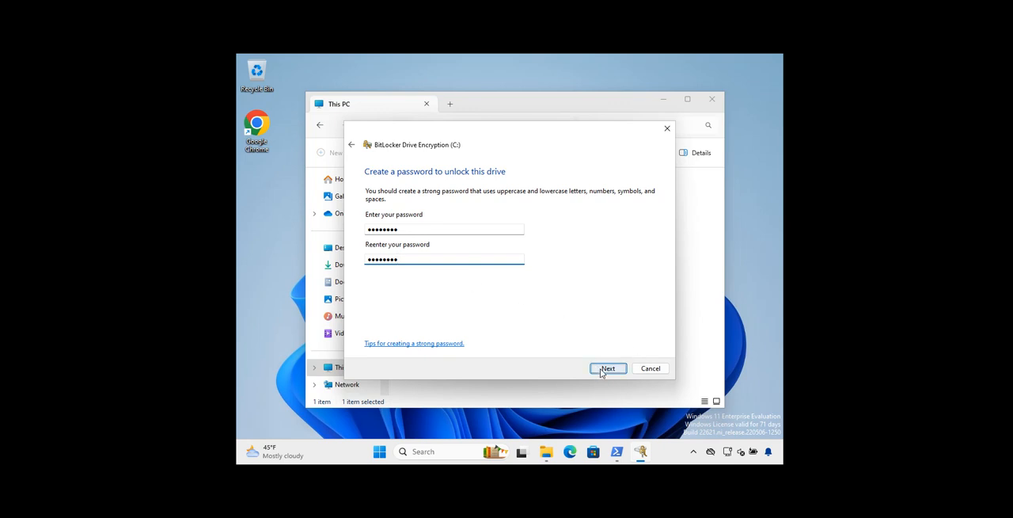
{"action": "left_click", "coordinate": [606, 368]}
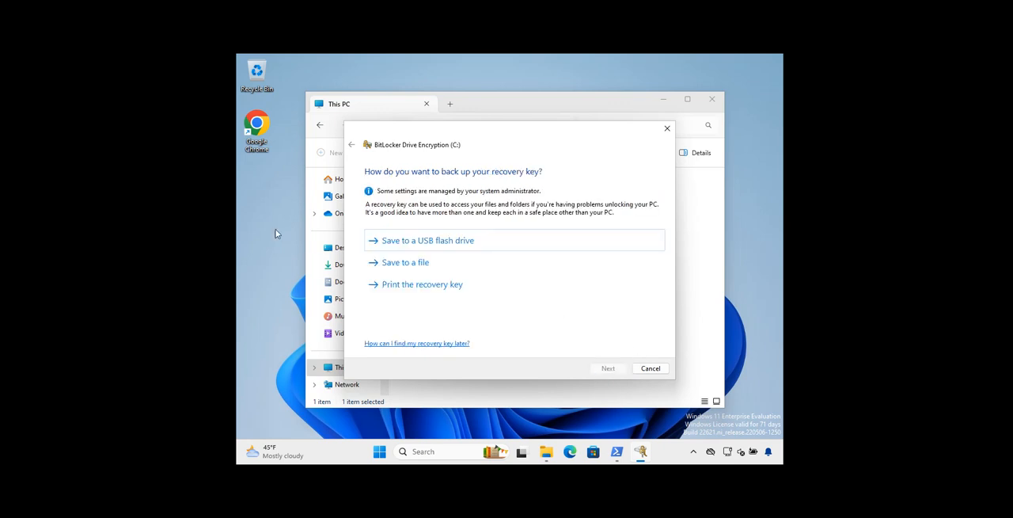
Choose to back up the recovery key to a file and try to save it in the Documents folder
{"action": "left_click", "coordinate": [415, 268]}
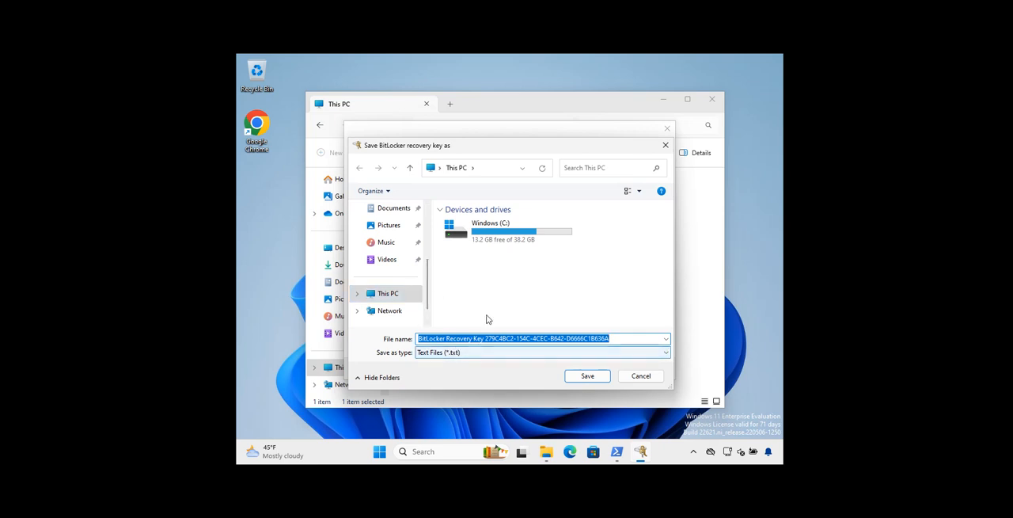
{"action": "left_click", "coordinate": [395, 209]}
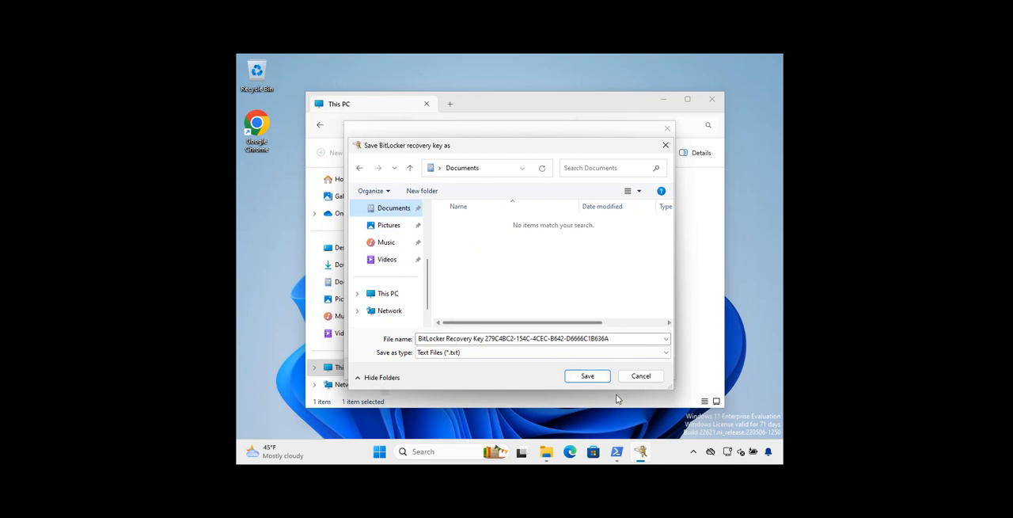
{"action": "left_click", "coordinate": [589, 377]}
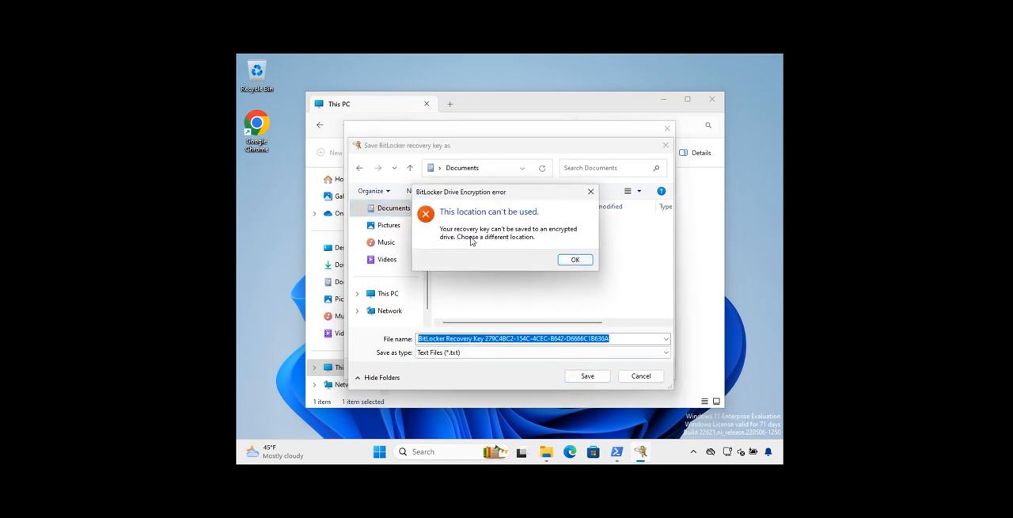
{"action": "left_click", "coordinate": [575, 259]}
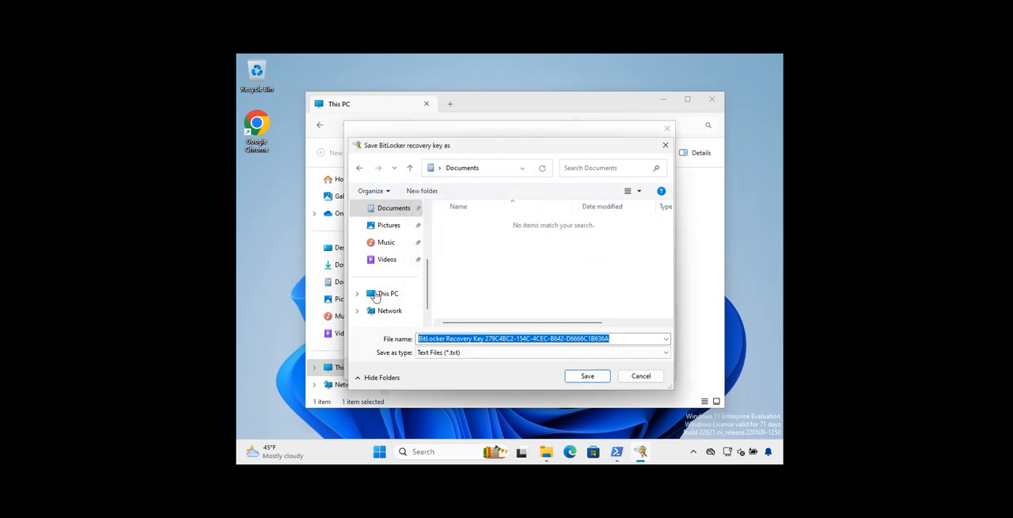
Try to save the recovery key file in the root of the Windows (C:) drive instead
{"action": "left_click", "coordinate": [388, 293]}
{"action": "left_click", "coordinate": [495, 242]}
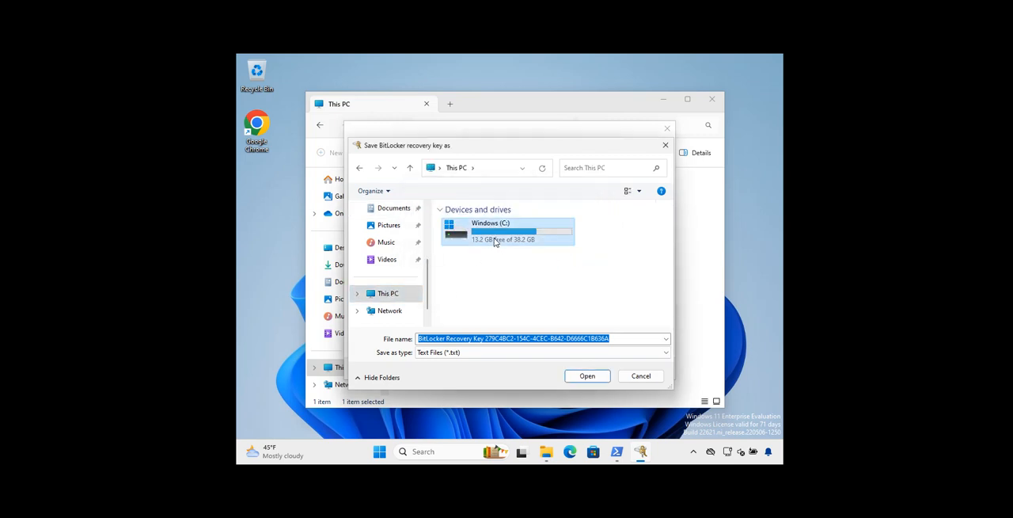
{"action": "double_click", "coordinate": [495, 242]}
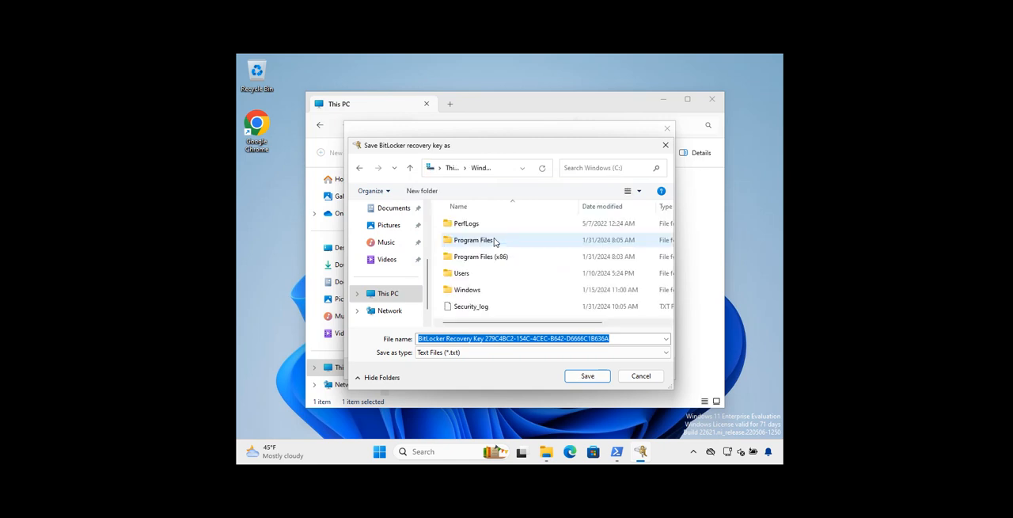
{"action": "left_click", "coordinate": [586, 376]}
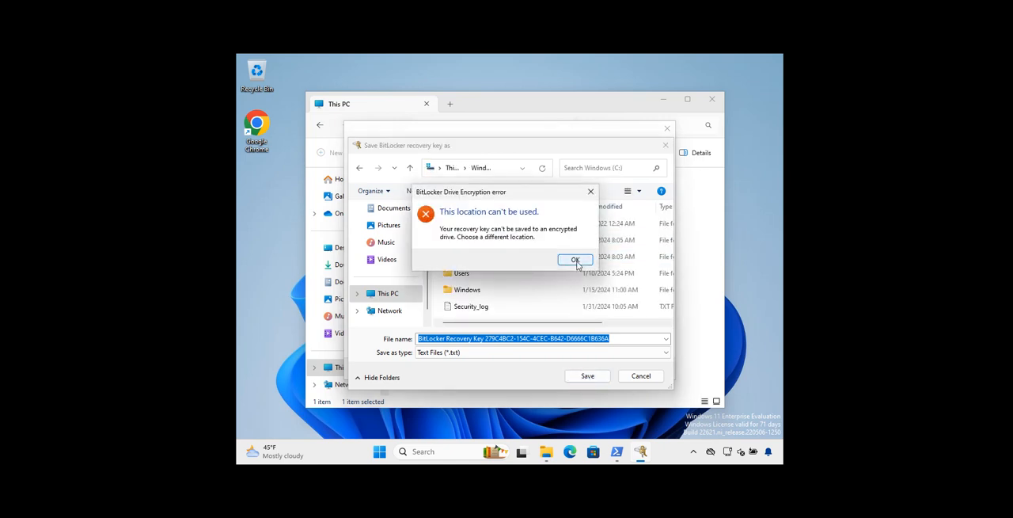
{"action": "left_click", "coordinate": [575, 261]}
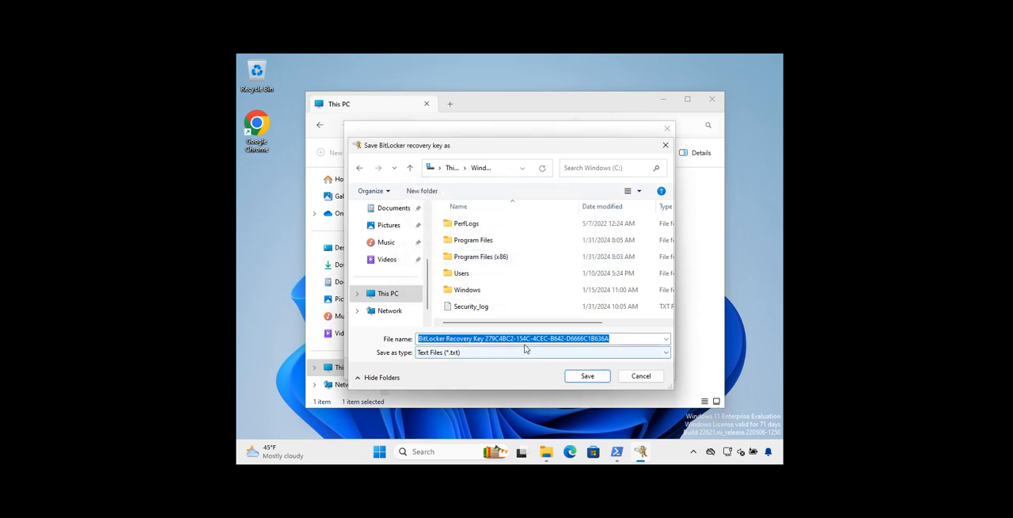
{"action": "left_click", "coordinate": [497, 353]}
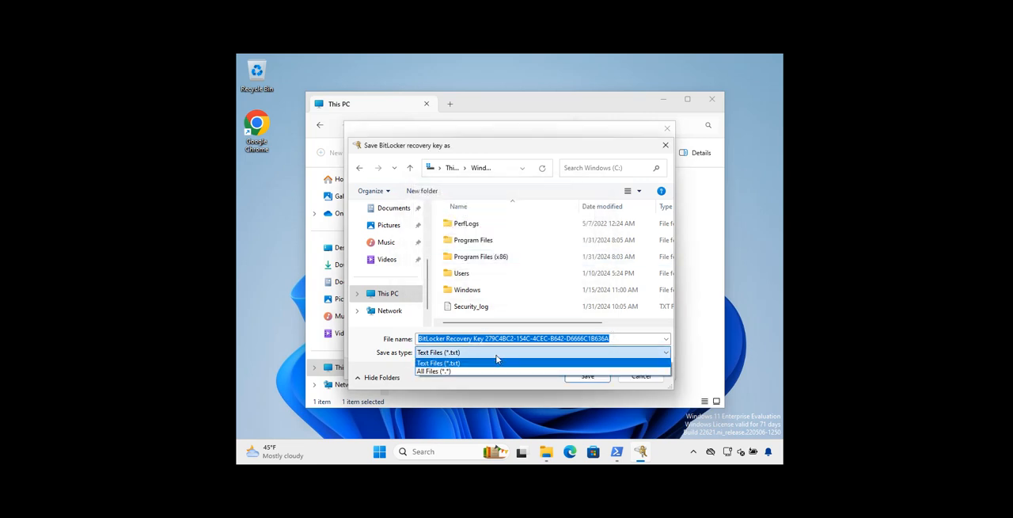
{"action": "left_click", "coordinate": [498, 362]}
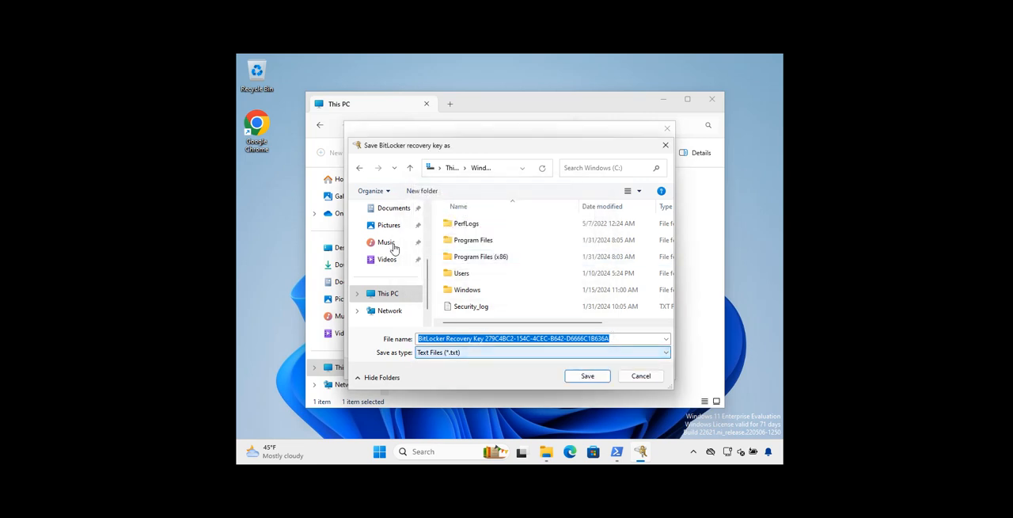
{"action": "scroll", "coordinate": [406, 252], "scroll_direction": "up", "scroll_amount": 2}
{"action": "scroll", "coordinate": [405, 253], "scroll_direction": "down", "scroll_amount": 3}
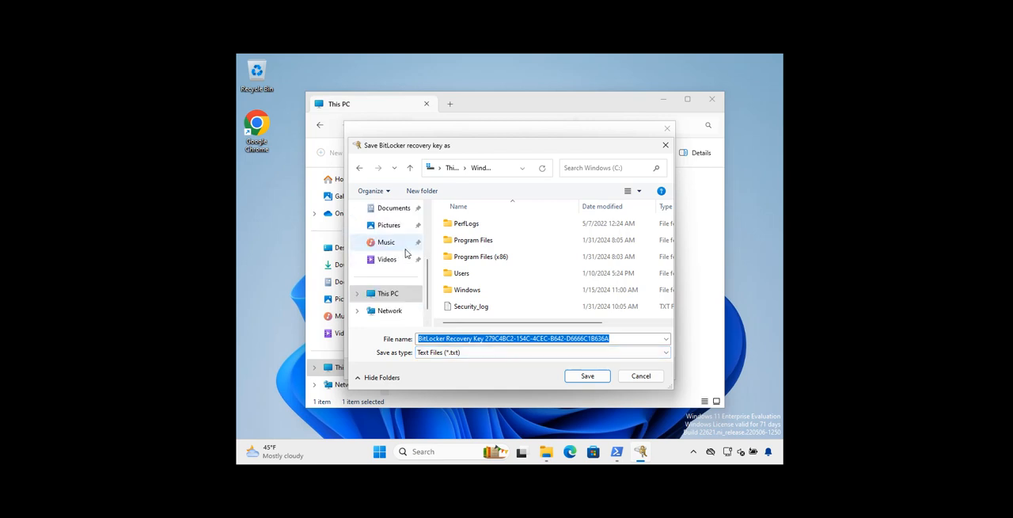
Try to save the recovery key file in the Pictures folder
{"action": "left_click", "coordinate": [394, 209]}
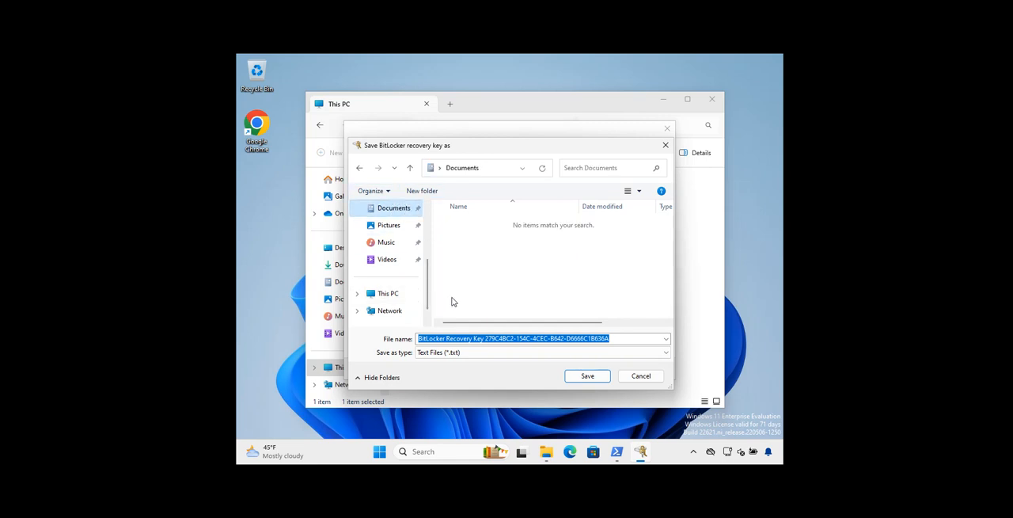
{"action": "left_click", "coordinate": [616, 338]}
{"action": "double_click", "coordinate": [617, 338]}
{"action": "left_click_drag", "start_coordinate": [616, 338], "coordinate": [488, 339]}
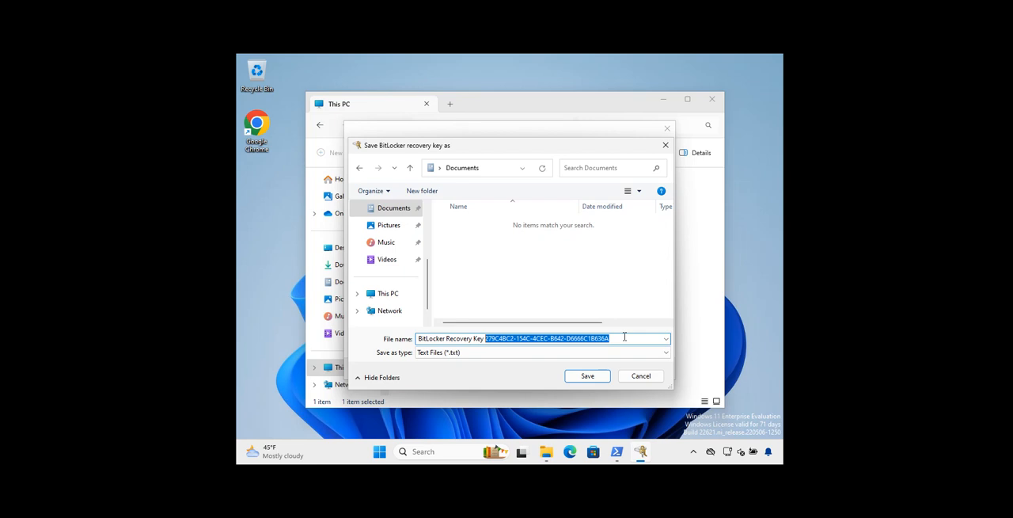
{"action": "left_click", "coordinate": [388, 225]}
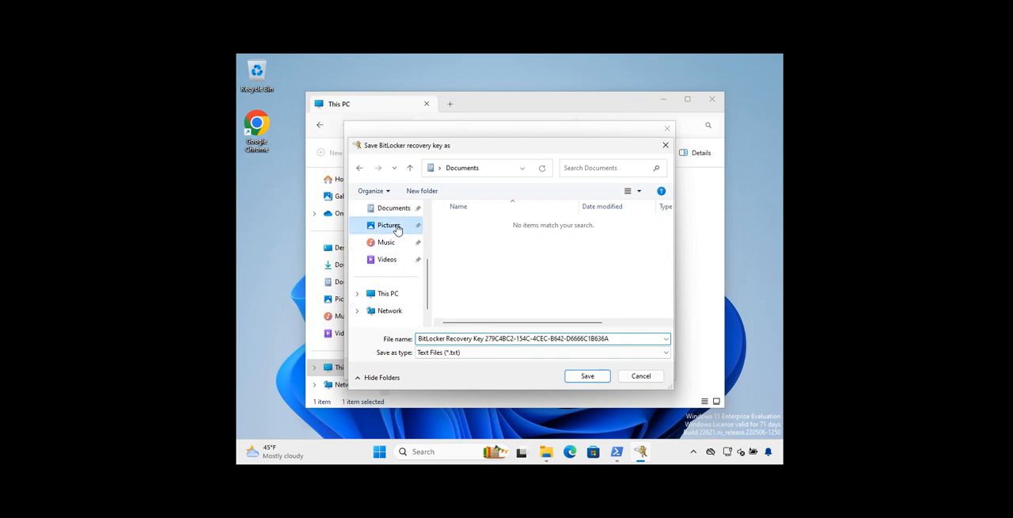
{"action": "left_click", "coordinate": [586, 376]}
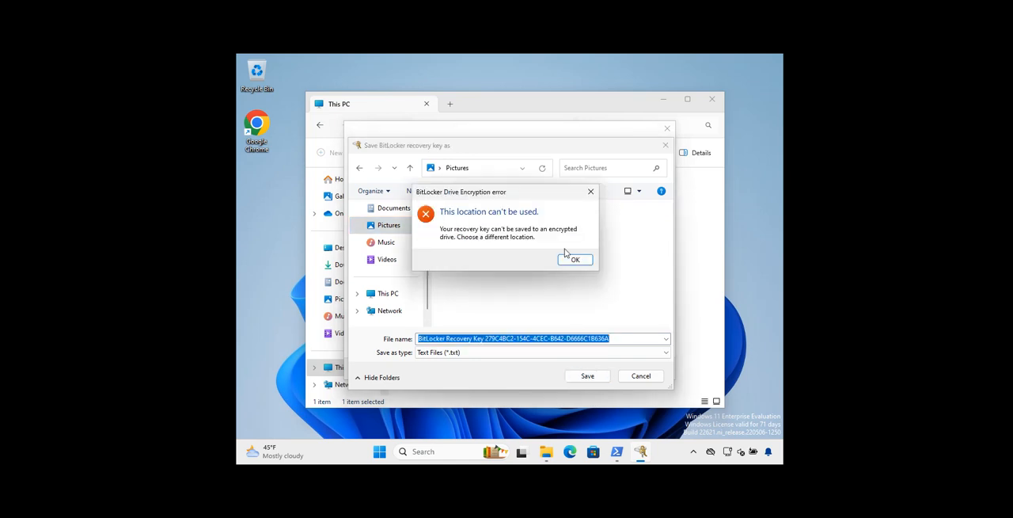
{"action": "left_click", "coordinate": [574, 260]}
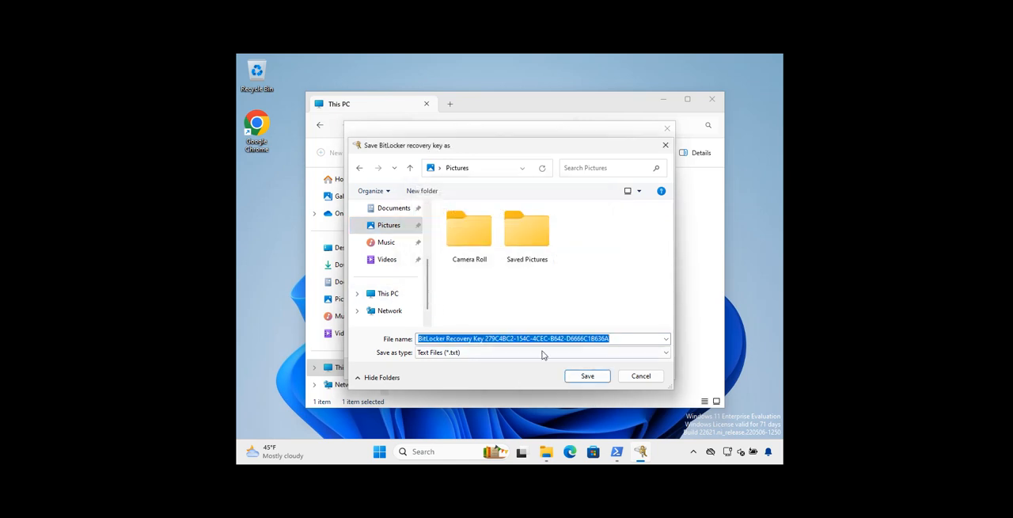
Browse to the root of the Windows (C:) drive and copy the key identifier from the suggested recovery key file name
{"action": "left_click", "coordinate": [387, 293]}
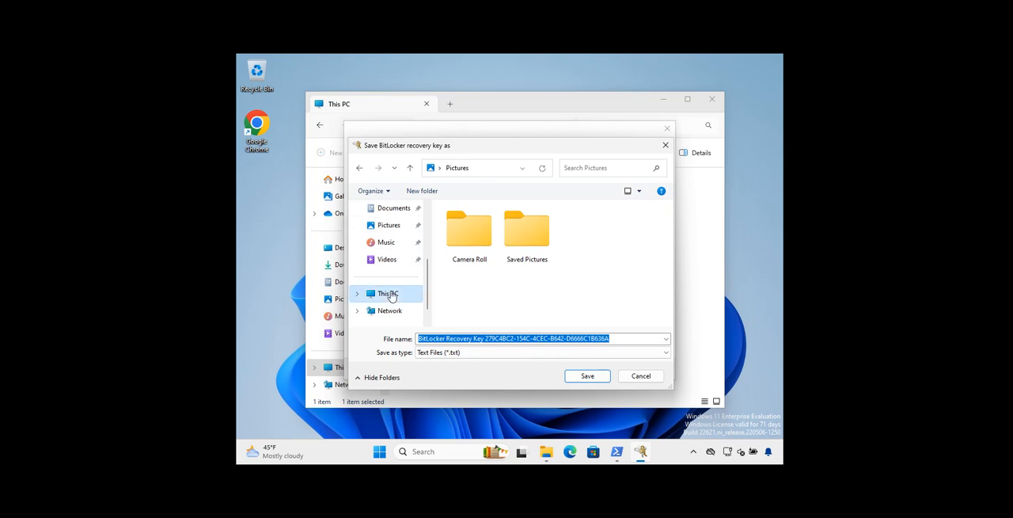
{"action": "double_click", "coordinate": [507, 229]}
{"action": "scroll", "coordinate": [529, 249], "scroll_direction": "right", "scroll_amount": 3}
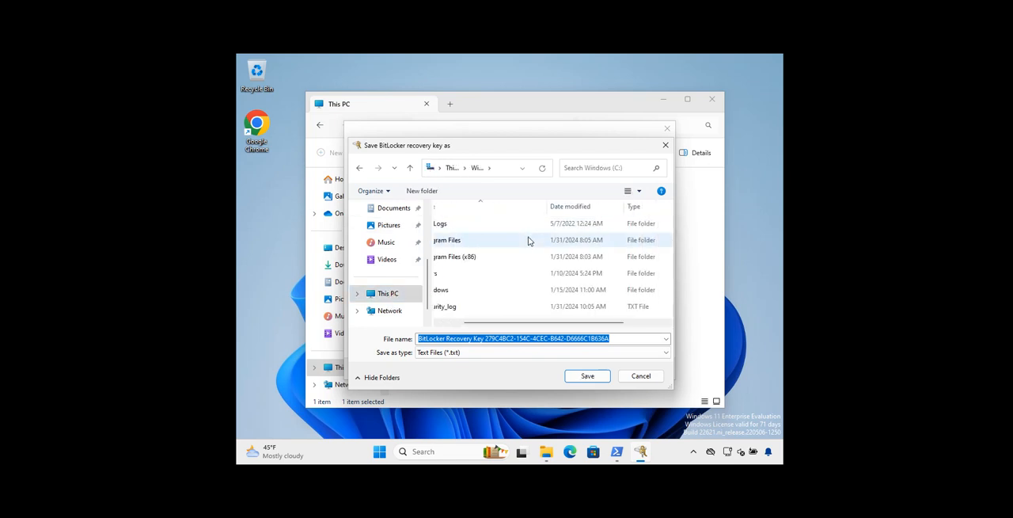
{"action": "scroll", "coordinate": [529, 249], "scroll_direction": "left", "scroll_amount": 3}
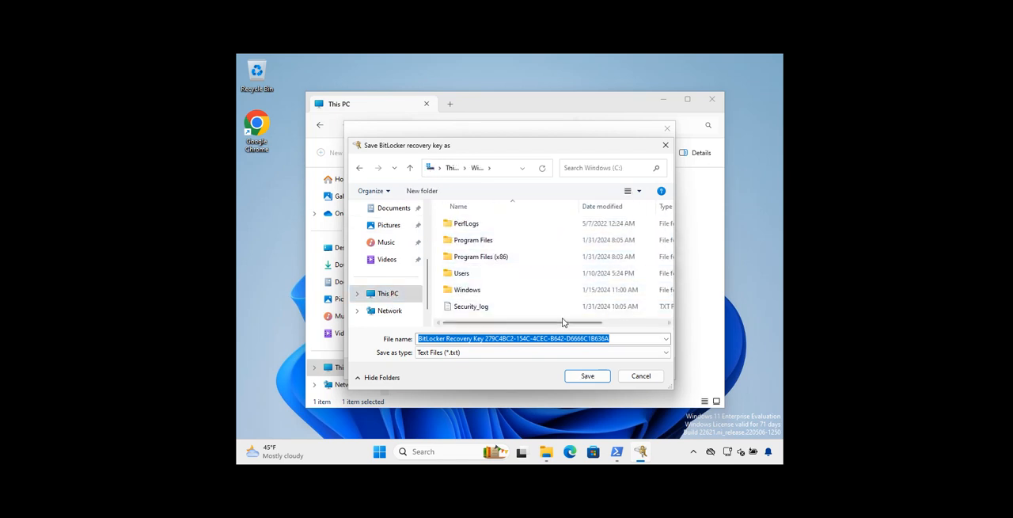
{"action": "left_click", "coordinate": [534, 355]}
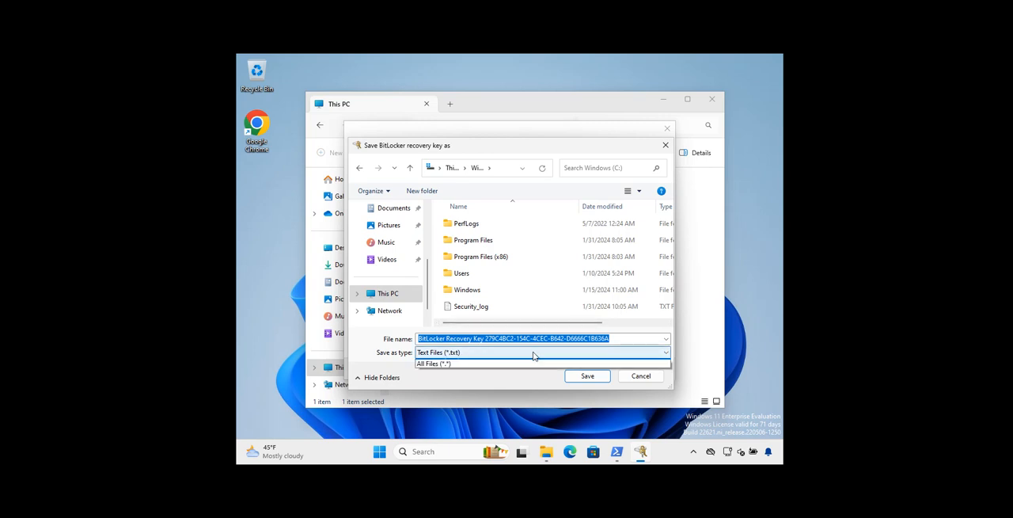
{"action": "left_click", "coordinate": [533, 356]}
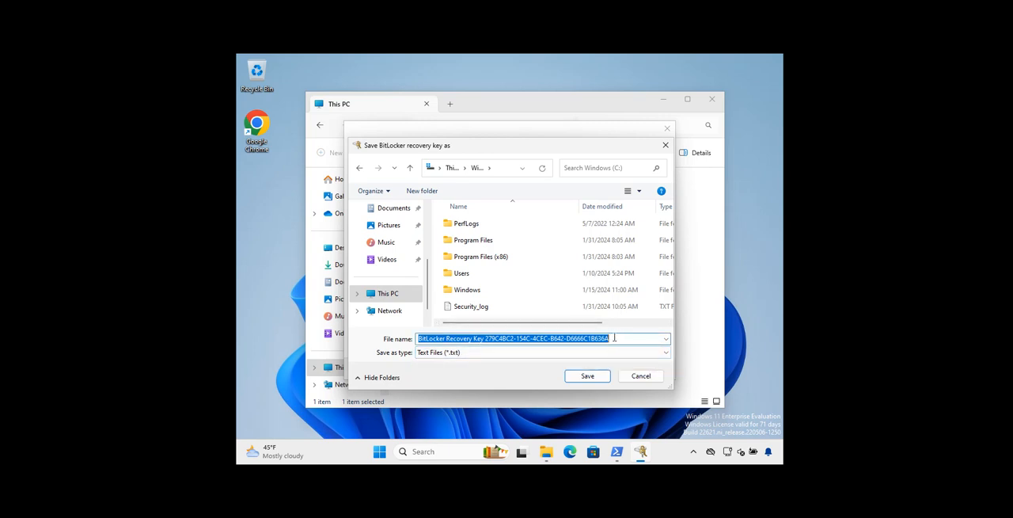
{"action": "left_click_drag", "start_coordinate": [615, 338], "coordinate": [484, 338]}
{"action": "key", "text": "ctrl+c"}
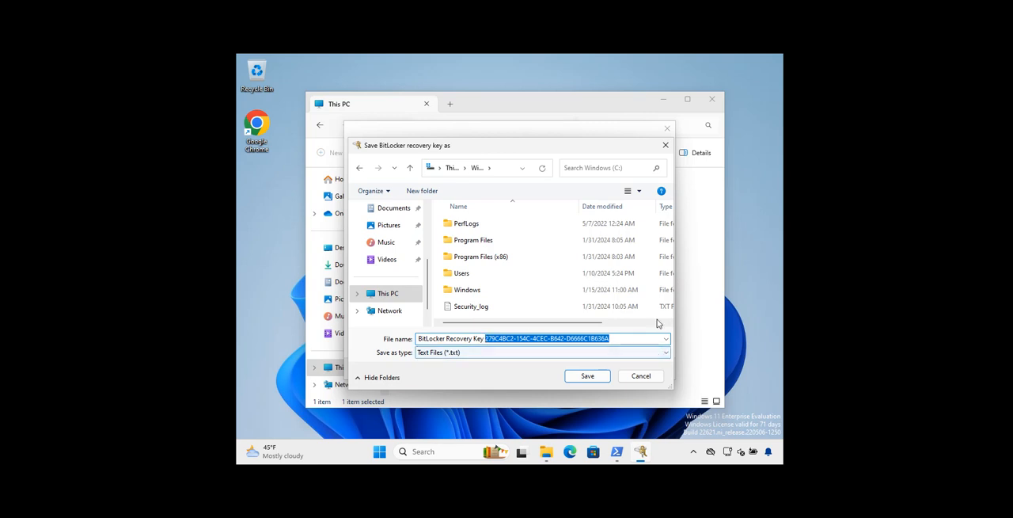
{"action": "left_click", "coordinate": [285, 255]}
{"action": "right_click", "coordinate": [286, 255]}
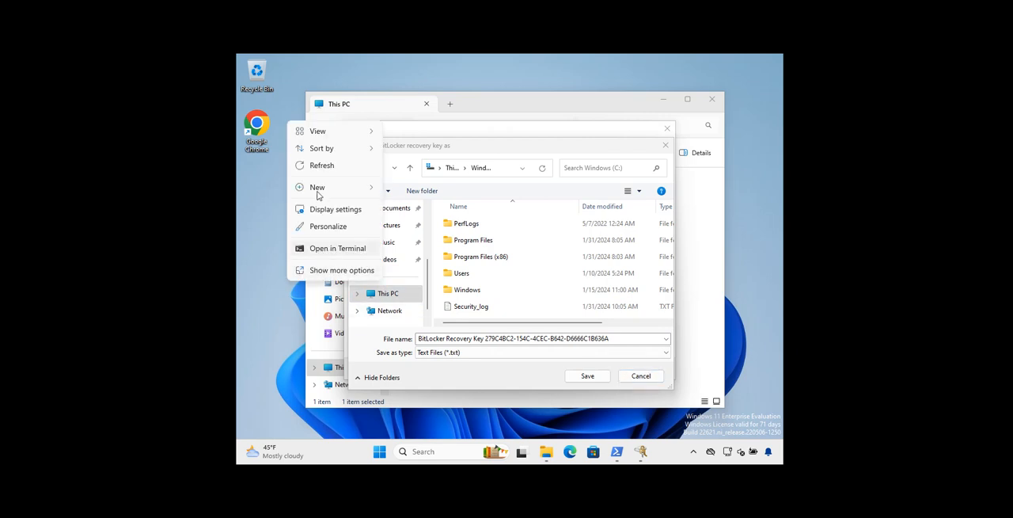
{"action": "mouse_move", "coordinate": [319, 192]}
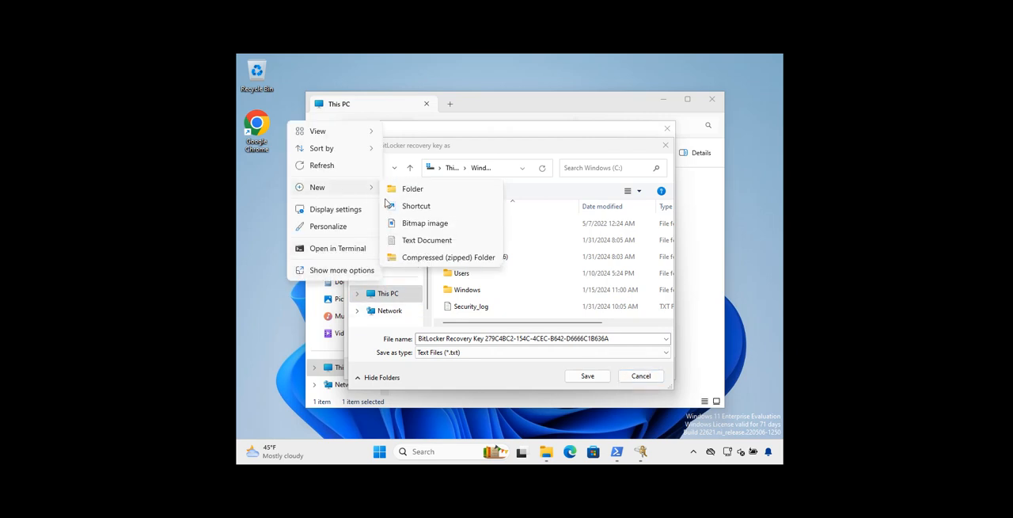
Open Notepad and close both Security_log documents
{"action": "left_click", "coordinate": [427, 451]}
{"action": "left_click", "coordinate": [428, 451]}
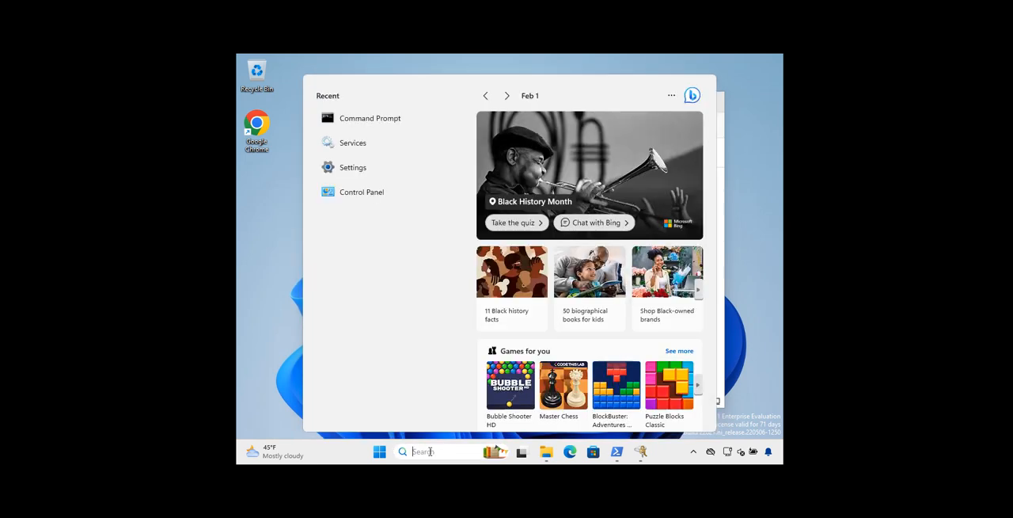
{"action": "type", "text": "not"}
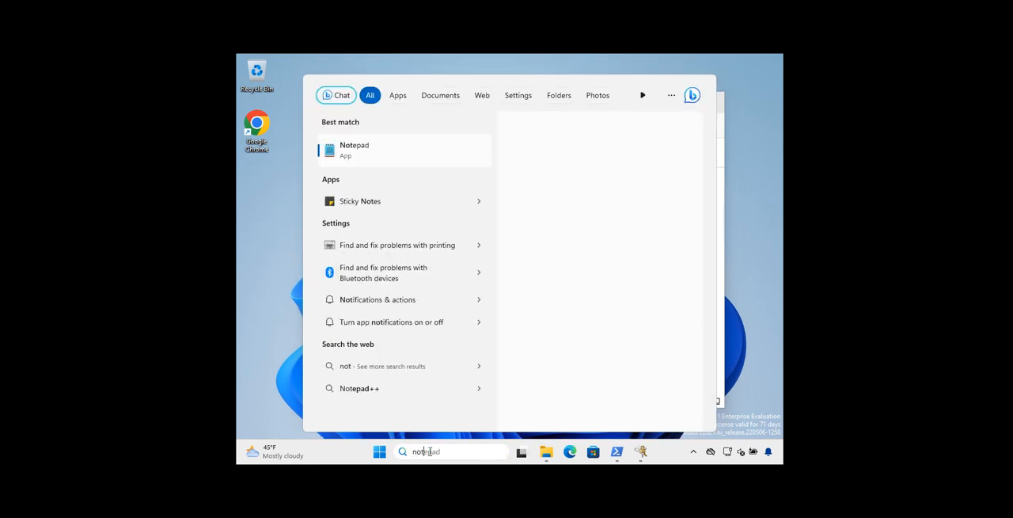
{"action": "key", "text": "Return"}
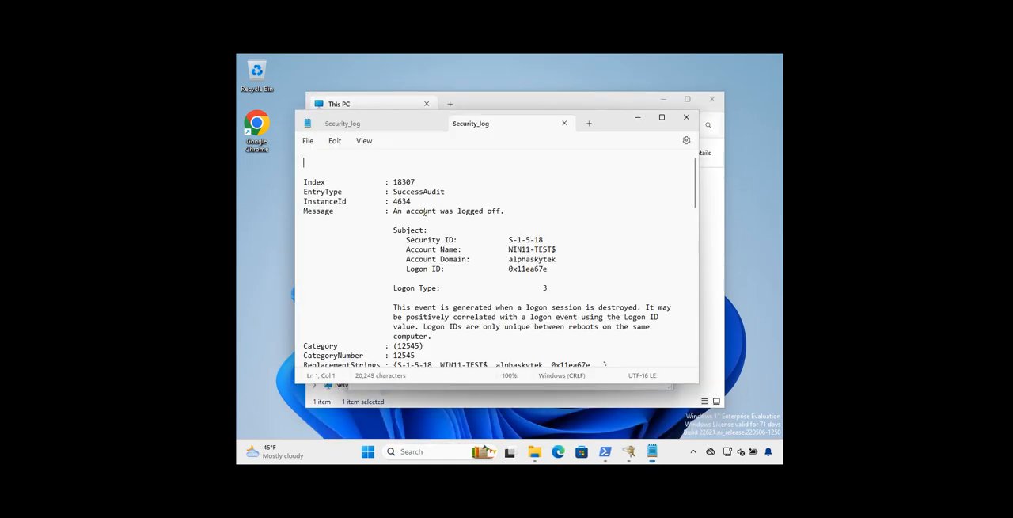
{"action": "left_click", "coordinate": [563, 122]}
{"action": "left_click", "coordinate": [436, 124]}
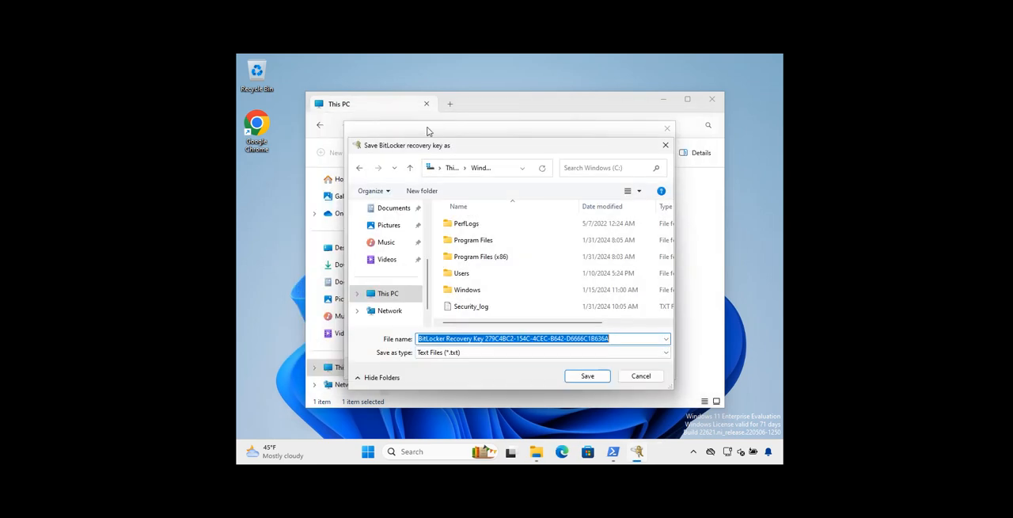
Open a blank Notepad document and paste the copied recovery key identifier into it
{"action": "left_click", "coordinate": [422, 449]}
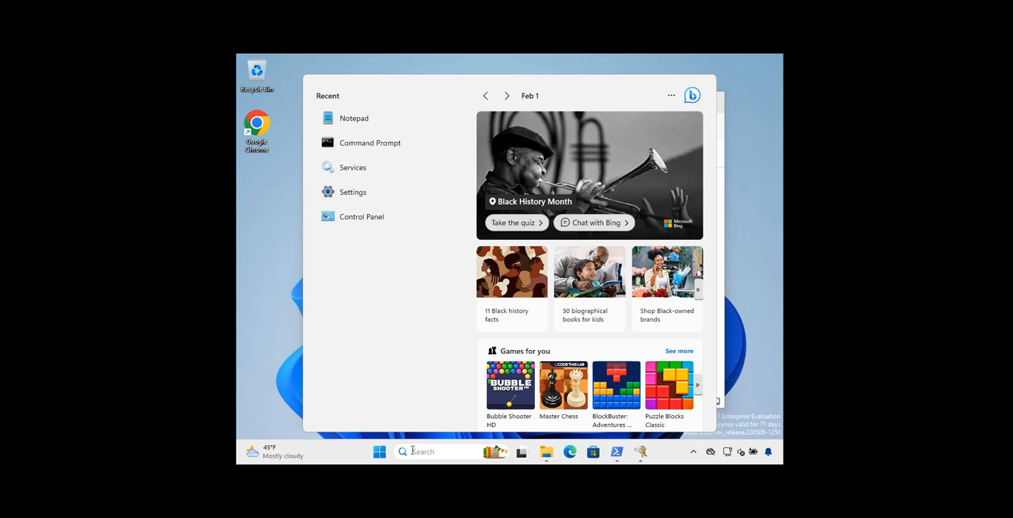
{"action": "type", "text": "not"}
{"action": "key", "text": "Escape"}
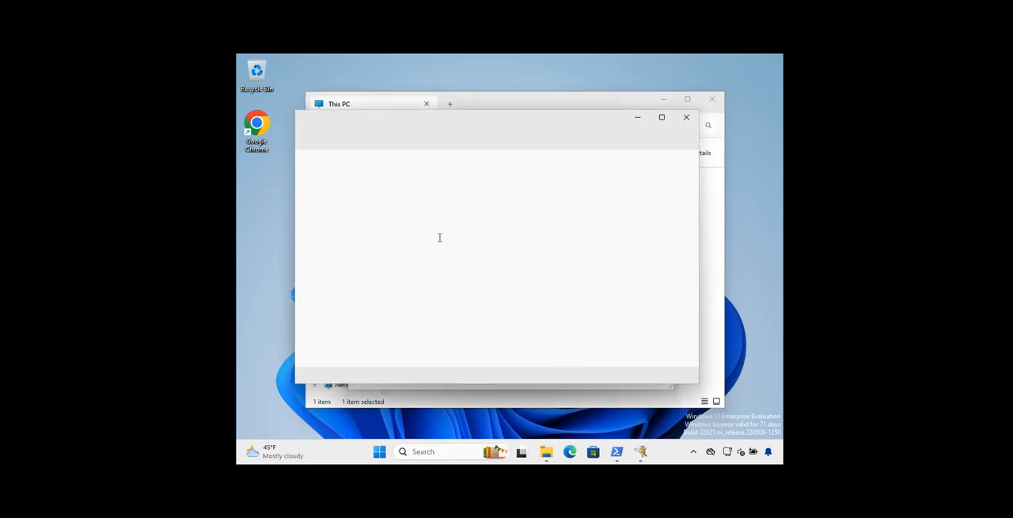
{"action": "key", "text": "ctrl+v"}
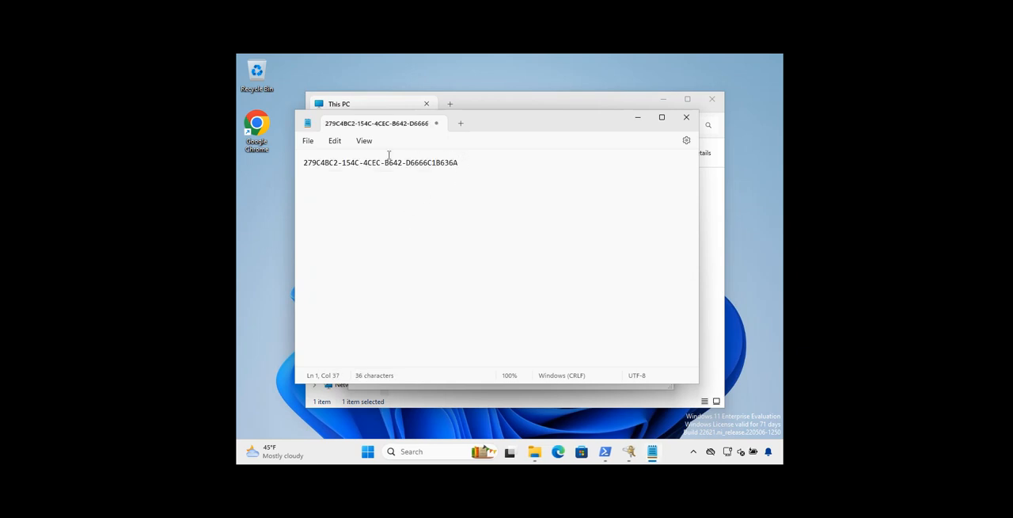
Save the note on the Desktop as a text document named "Bitlocker key" and close Notepad
{"action": "left_click", "coordinate": [307, 141]}
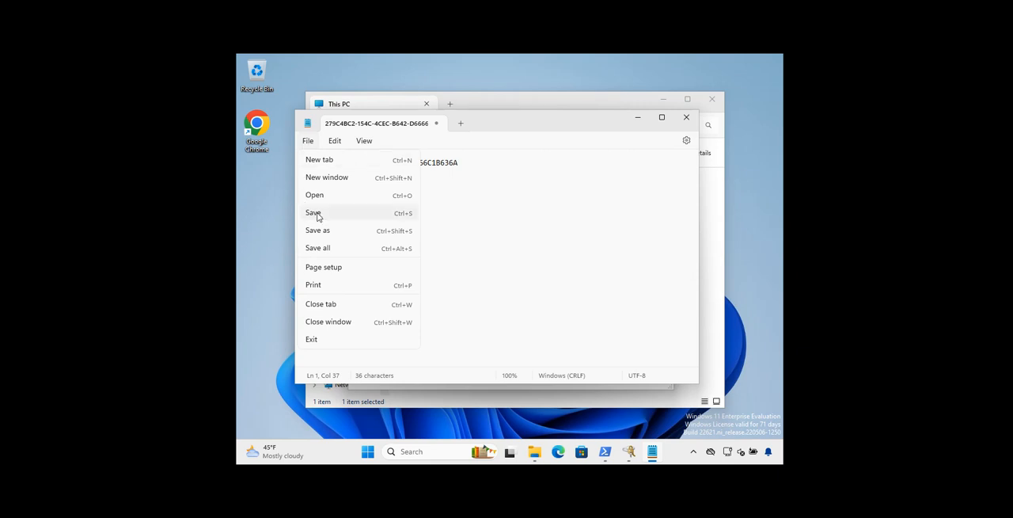
{"action": "left_click", "coordinate": [320, 230]}
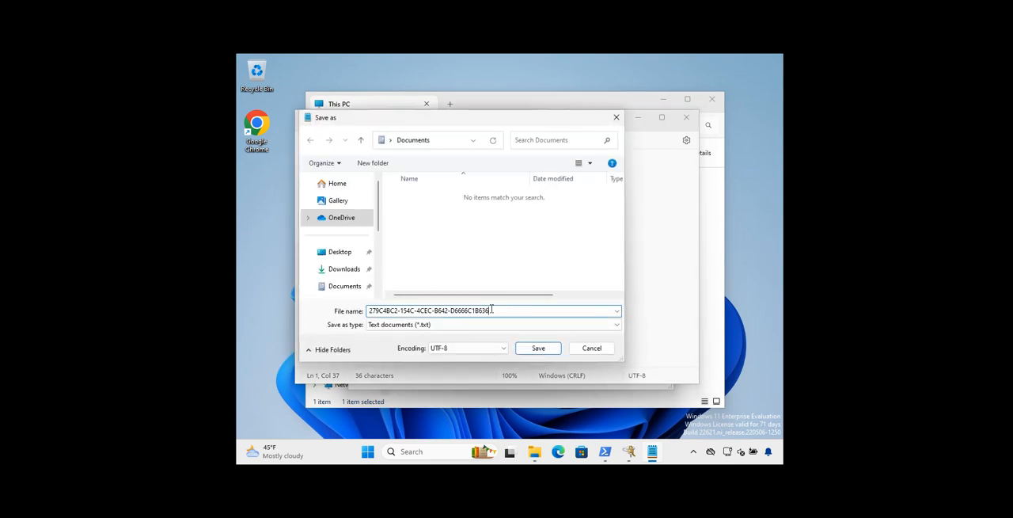
{"action": "type", "text": "Bit"}
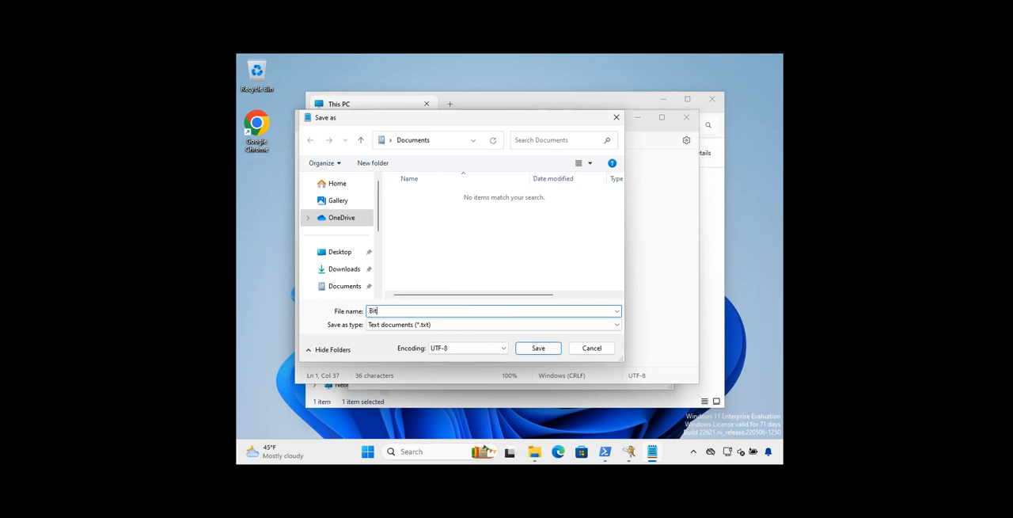
{"action": "type", "text": "locker key"}
{"action": "left_click", "coordinate": [339, 252]}
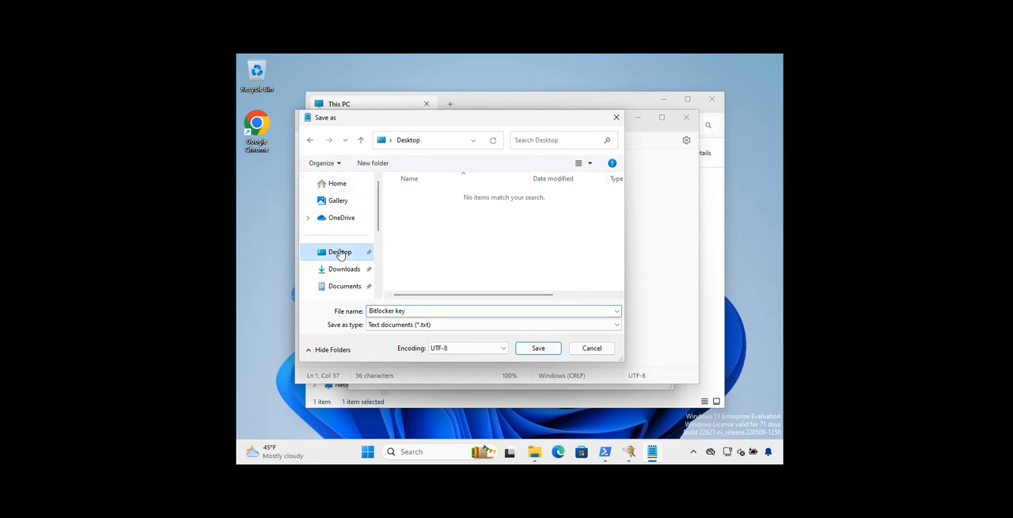
{"action": "left_click", "coordinate": [530, 349]}
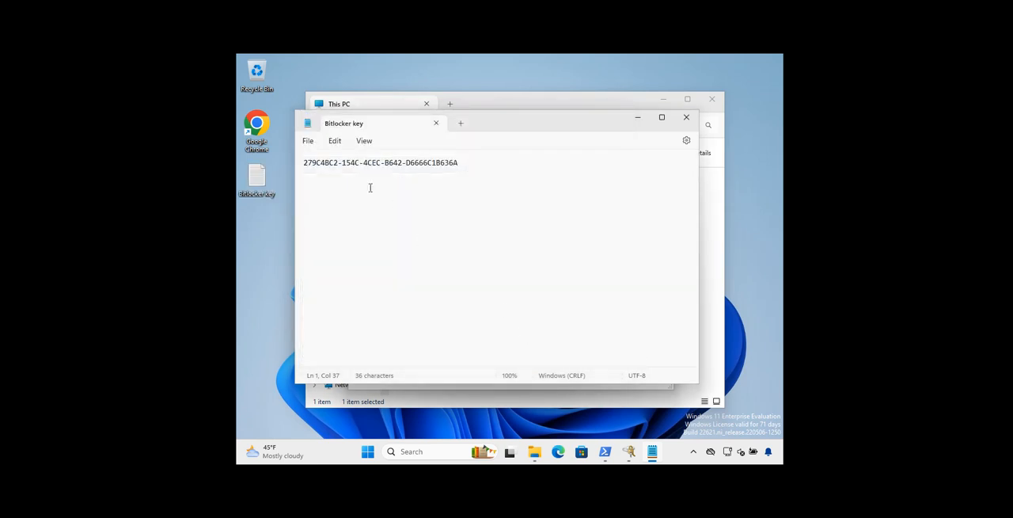
{"action": "left_click", "coordinate": [686, 123]}
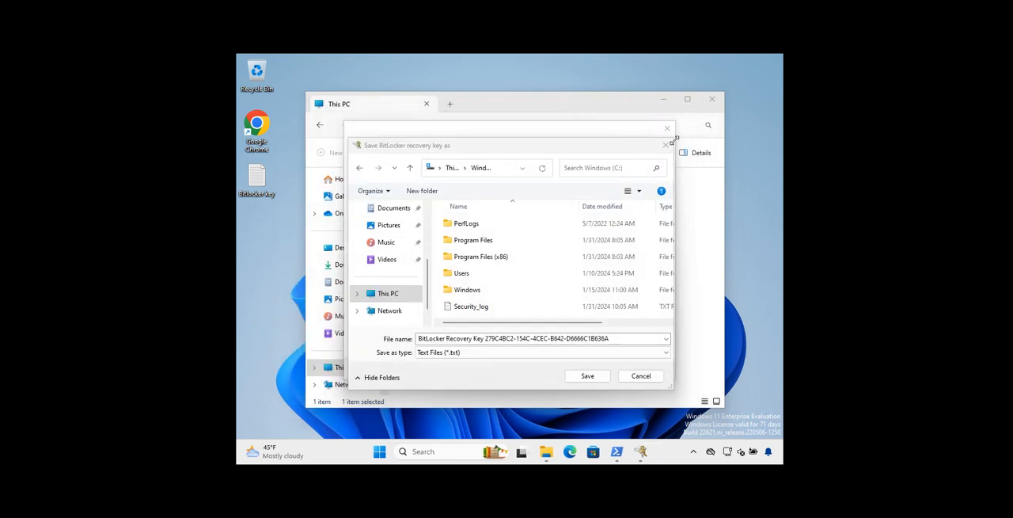
Open the Bitlocker key note from the desktop, compare its identifier with the recovery key file name, and close it
{"action": "left_click", "coordinate": [612, 339]}
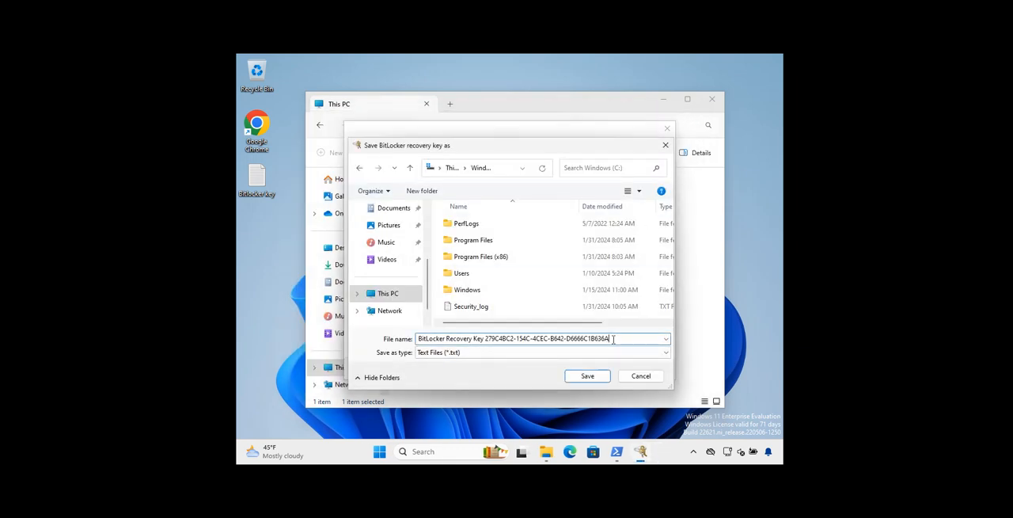
{"action": "double_click", "coordinate": [260, 178]}
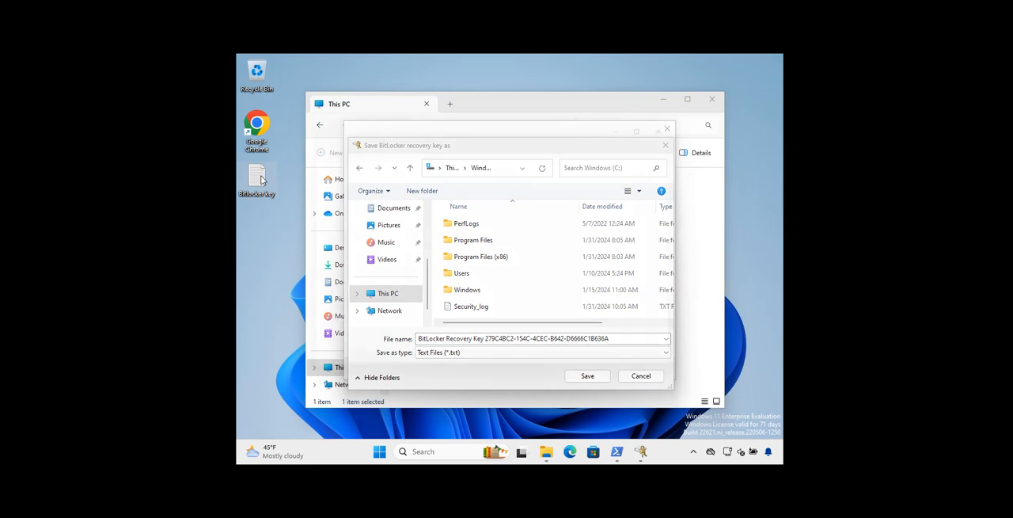
{"action": "left_click_drag", "start_coordinate": [612, 121], "coordinate": [717, 363]}
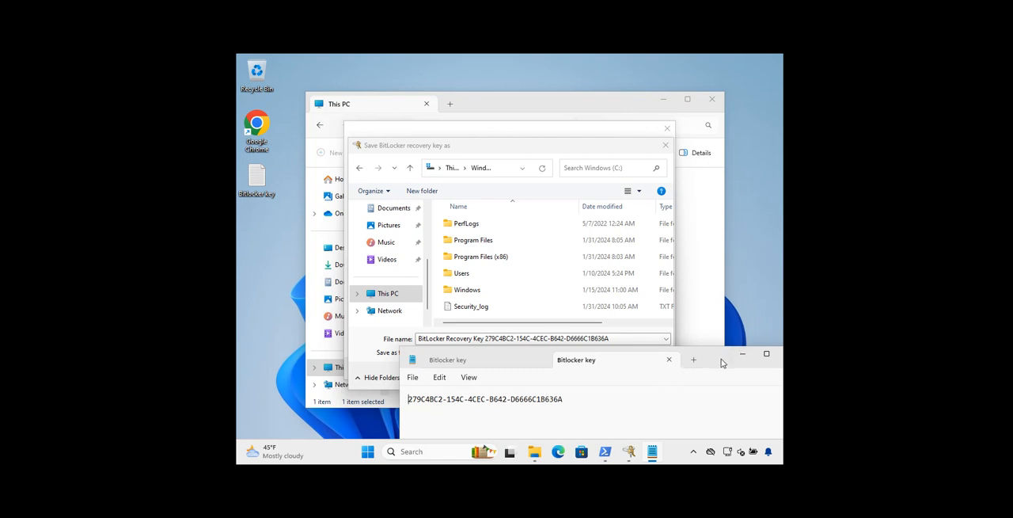
{"action": "left_click_drag", "start_coordinate": [722, 363], "coordinate": [592, 177]}
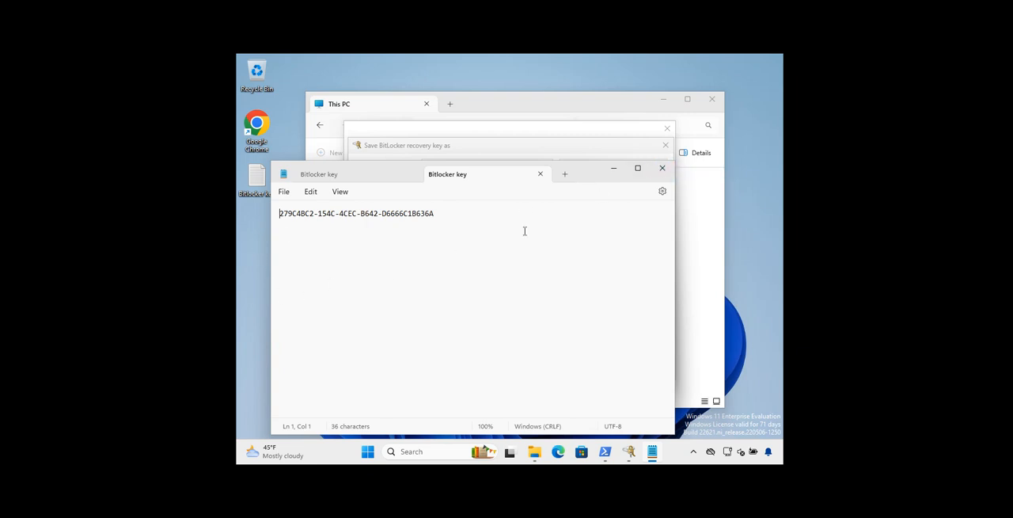
{"action": "left_click", "coordinate": [657, 172]}
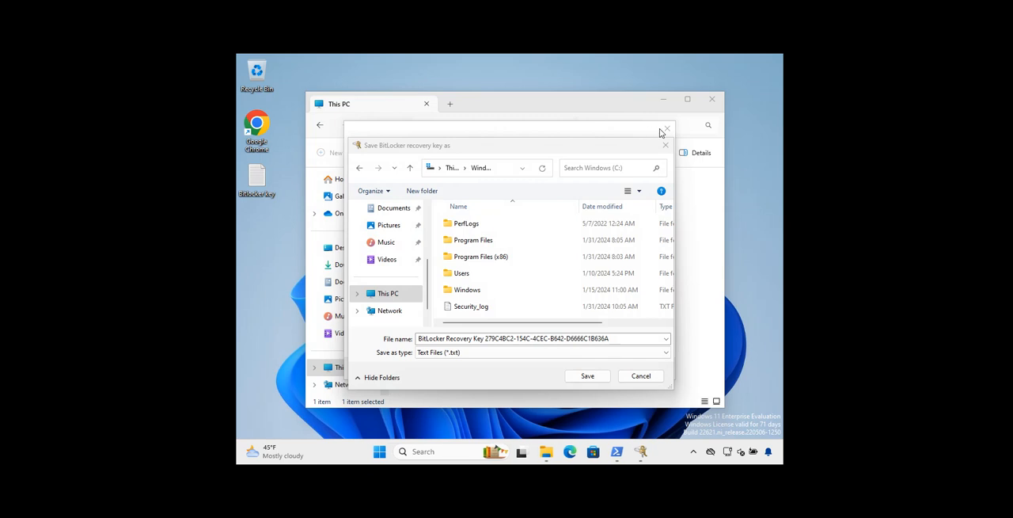
Try to save the recovery key as a text file on the Desktop, with the "BitLocker Recovery Key" prefix removed from its name
{"action": "left_click", "coordinate": [664, 147]}
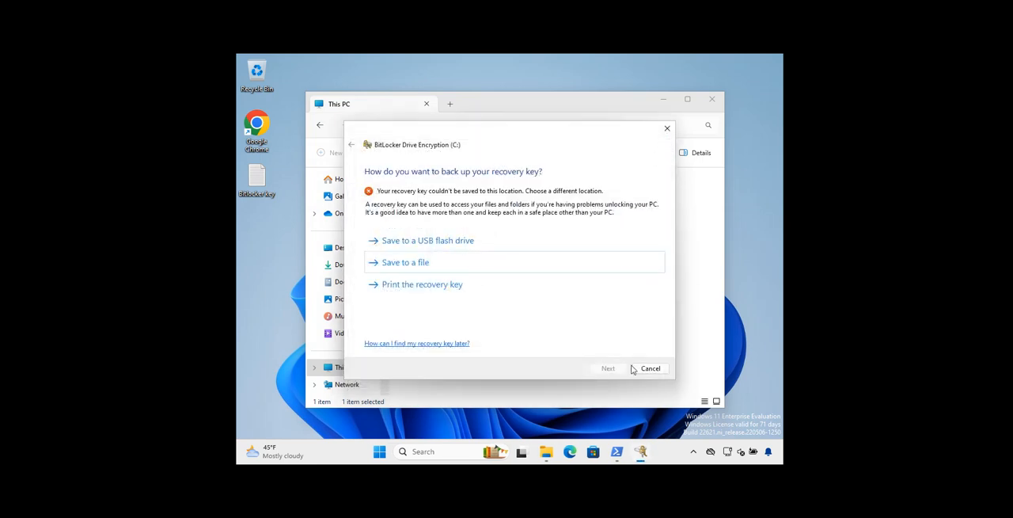
{"action": "left_click", "coordinate": [401, 264]}
{"action": "scroll", "coordinate": [408, 282], "scroll_direction": "up", "scroll_amount": 3}
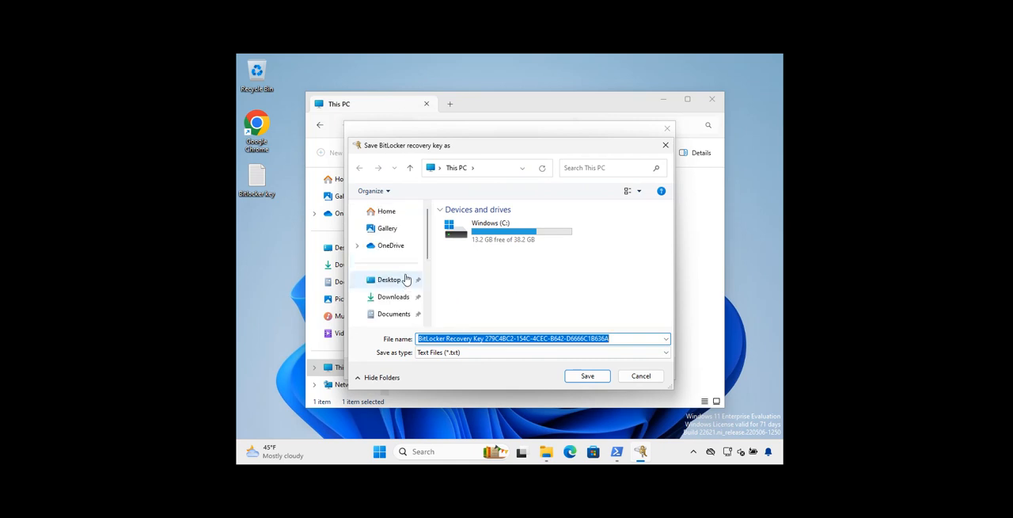
{"action": "left_click", "coordinate": [394, 283]}
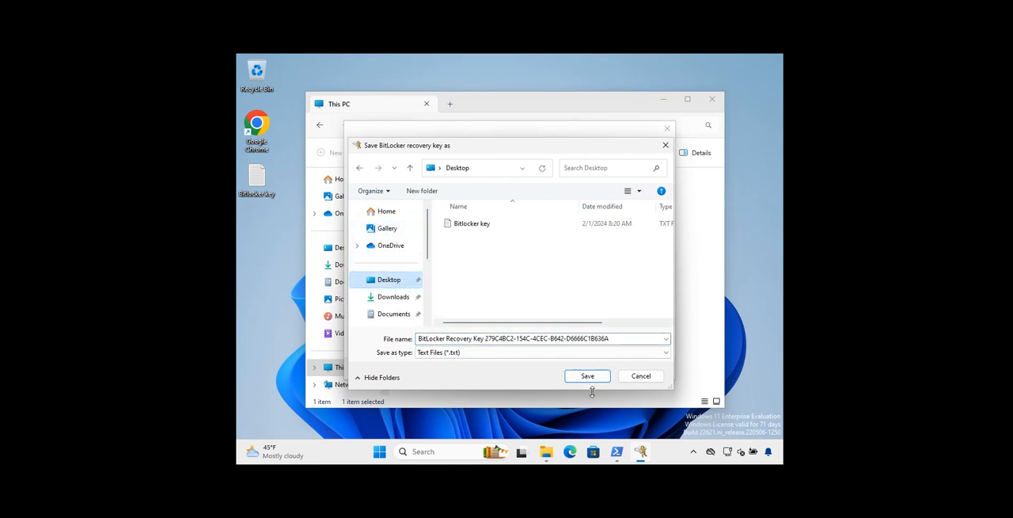
{"action": "triple_click", "coordinate": [486, 338]}
{"action": "left_click", "coordinate": [486, 338]}
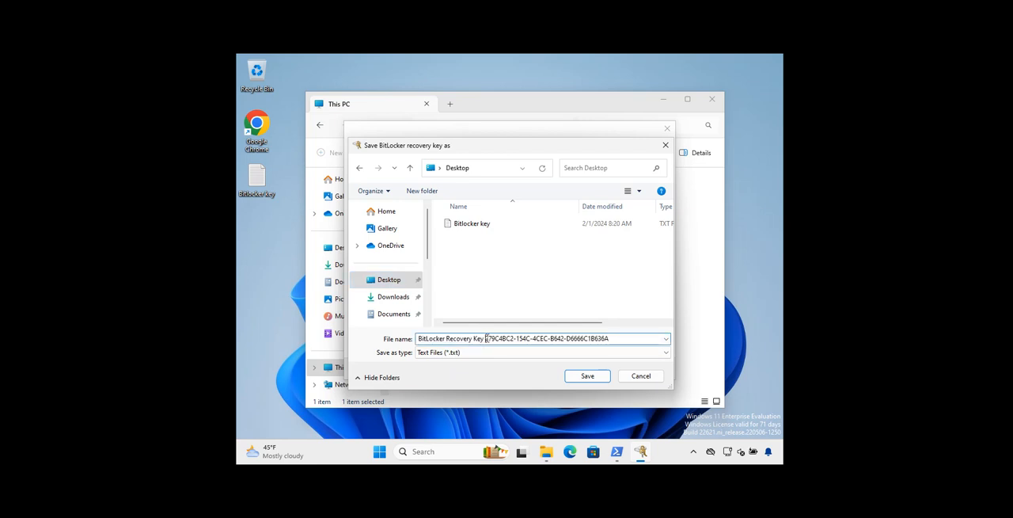
{"action": "key", "text": "shift+Home"}
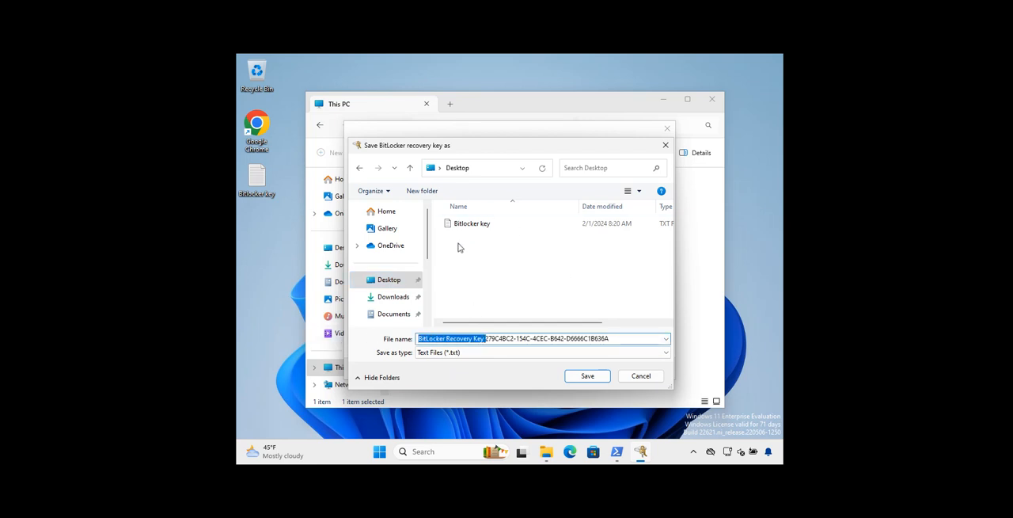
{"action": "left_click", "coordinate": [486, 339]}
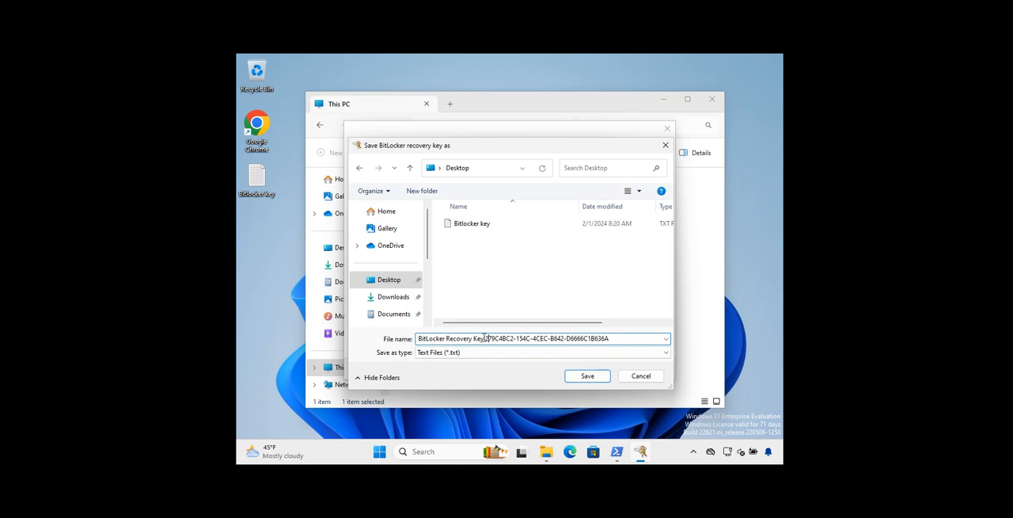
{"action": "left_click_drag", "start_coordinate": [485, 339], "coordinate": [369, 340]}
{"action": "key", "text": "Delete"}
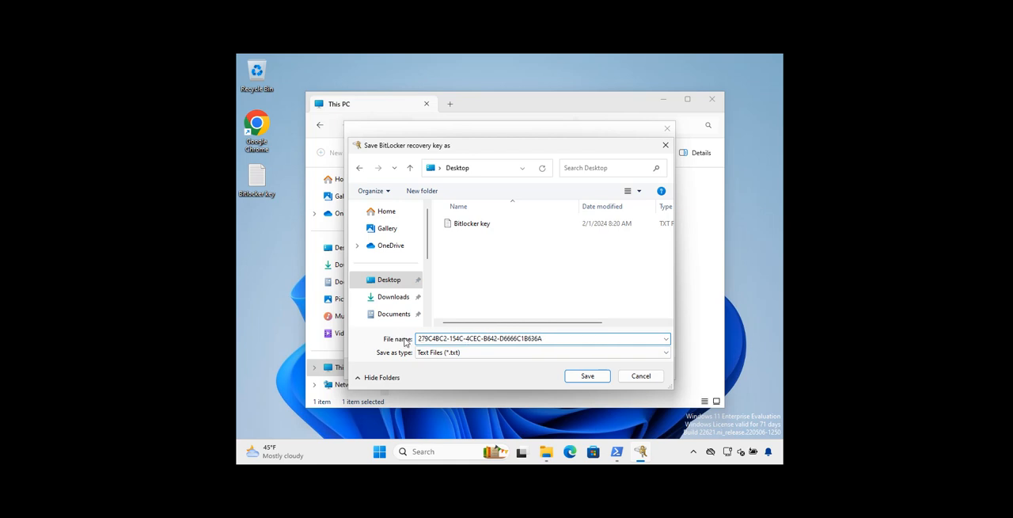
{"action": "left_click", "coordinate": [579, 377]}
{"action": "left_click", "coordinate": [584, 264]}
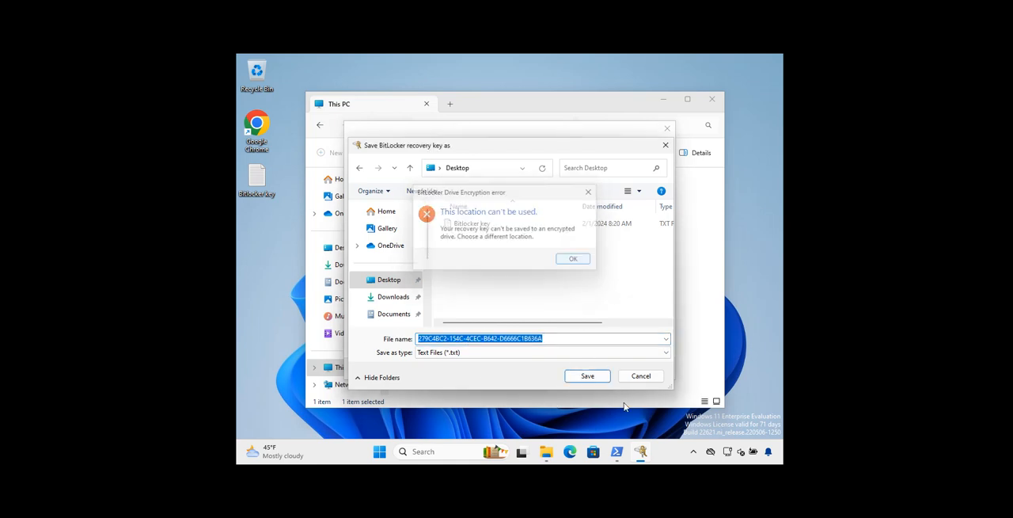
{"action": "left_click", "coordinate": [631, 377]}
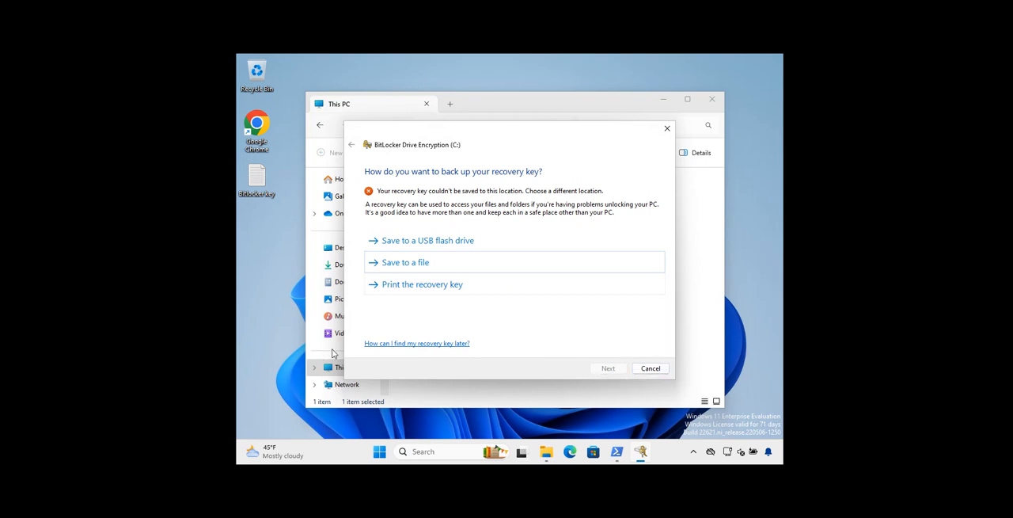
Print the recovery key with Microsoft Print to PDF, save it in Documents as "Bitlocker Key", and continue the BitLocker setup
{"action": "left_click", "coordinate": [406, 285]}
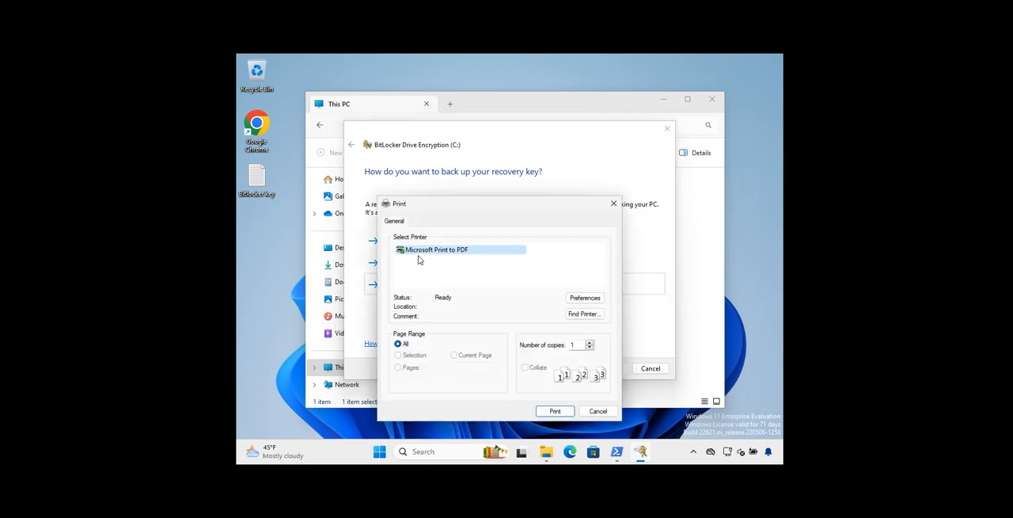
{"action": "left_click", "coordinate": [553, 411]}
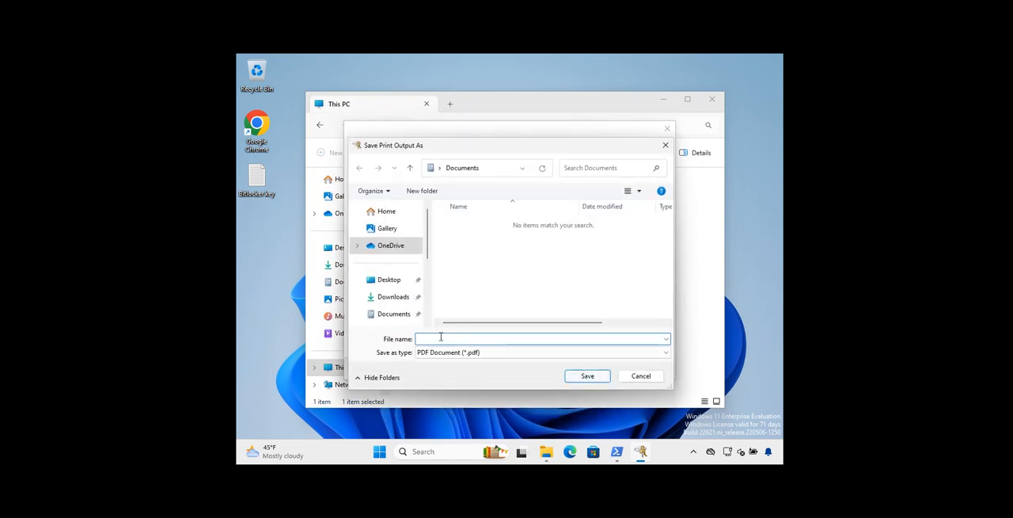
{"action": "type", "text": "Key"}
{"action": "key", "text": "BackSpace"}
{"action": "key", "text": "BackSpace"}
{"action": "key", "text": "BackSpace"}
{"action": "type", "text": "Bitlocker Key"}
{"action": "left_click", "coordinate": [586, 375]}
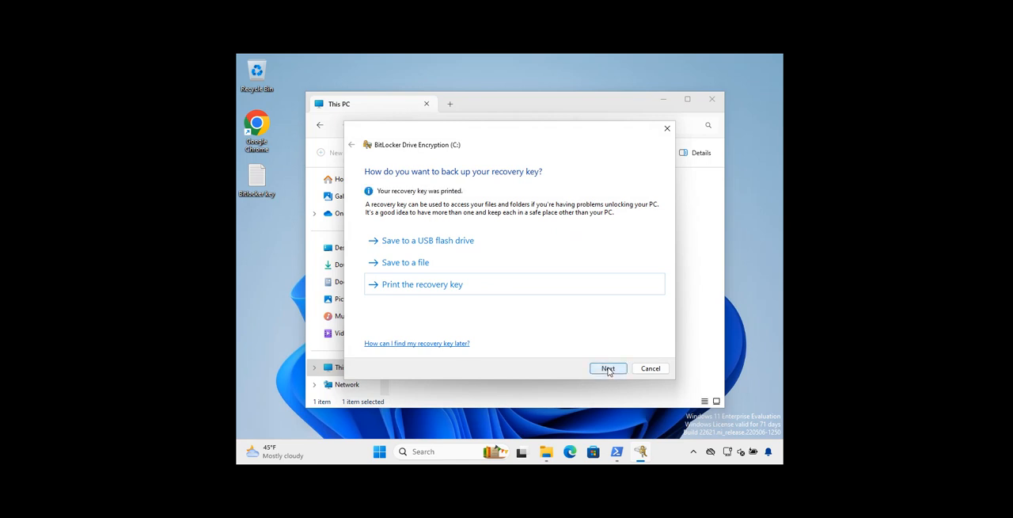
{"action": "left_click", "coordinate": [608, 369]}
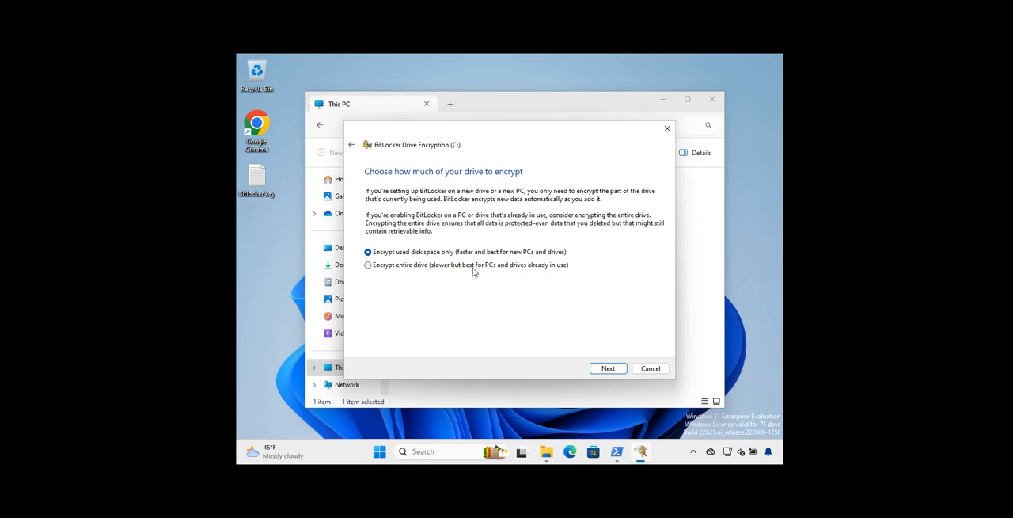
Open the Bitlocker key note from the desktop and close it
{"action": "left_click", "coordinate": [257, 182]}
{"action": "double_click", "coordinate": [254, 185]}
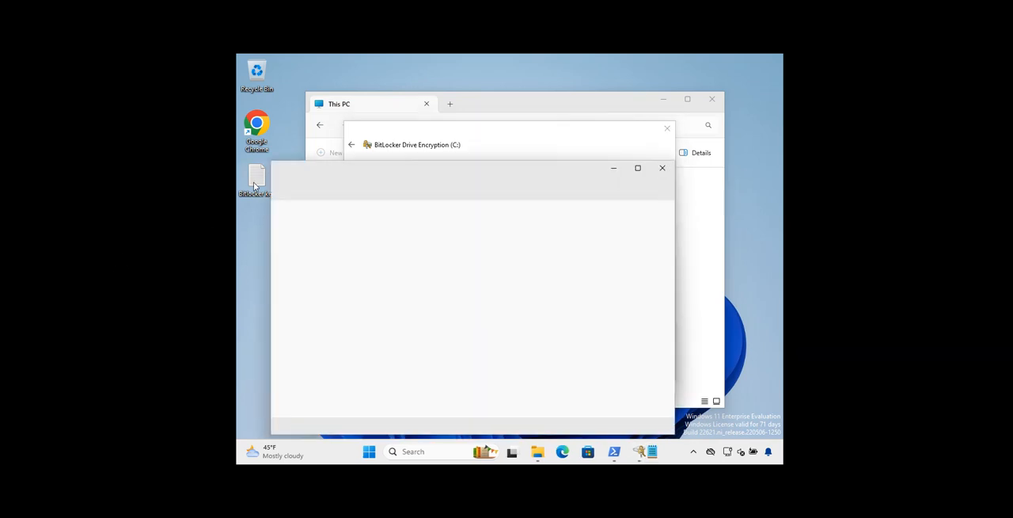
{"action": "left_click", "coordinate": [661, 170]}
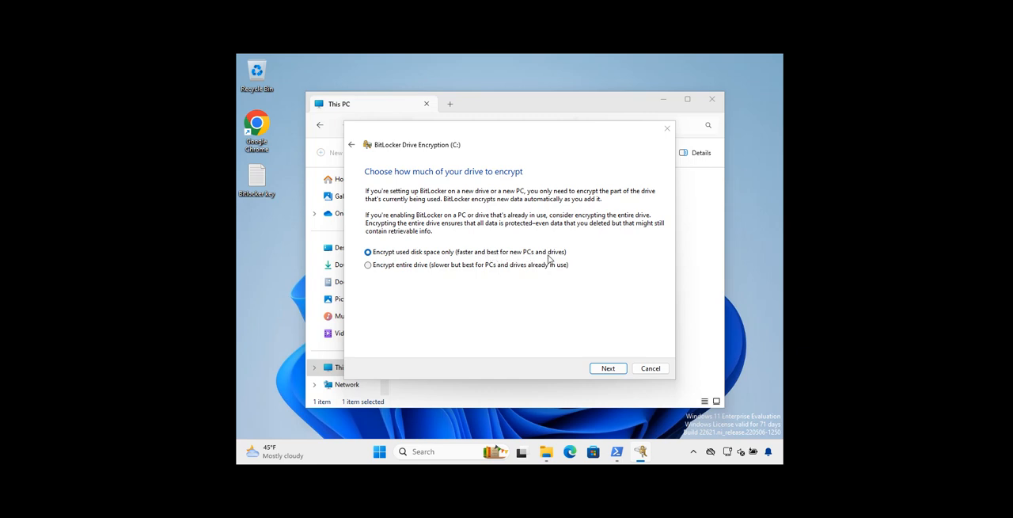
Start encrypting the C: drive with used disk space only, the new encryption mode and no BitLocker system check
{"action": "left_click", "coordinate": [607, 369]}
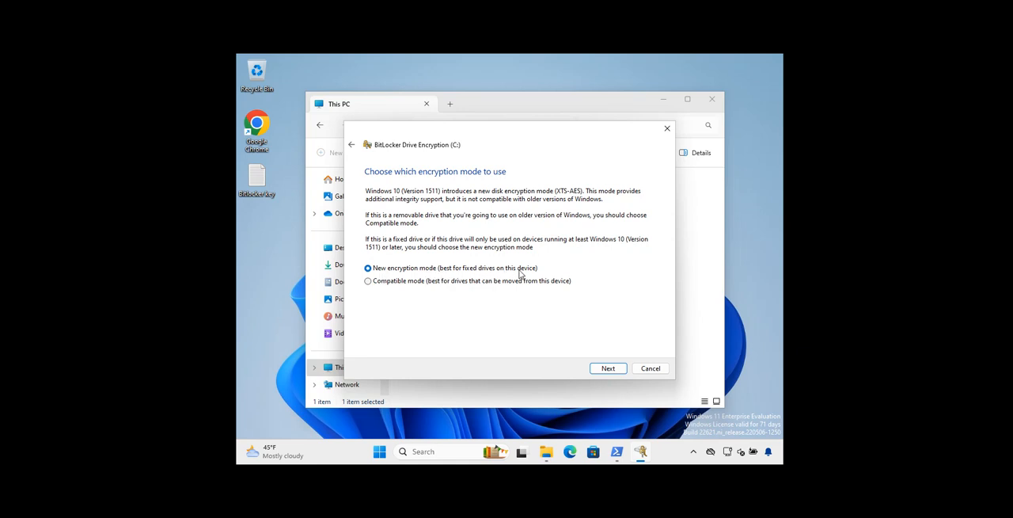
{"action": "left_click", "coordinate": [418, 284]}
{"action": "left_click", "coordinate": [401, 269]}
{"action": "left_click", "coordinate": [608, 369]}
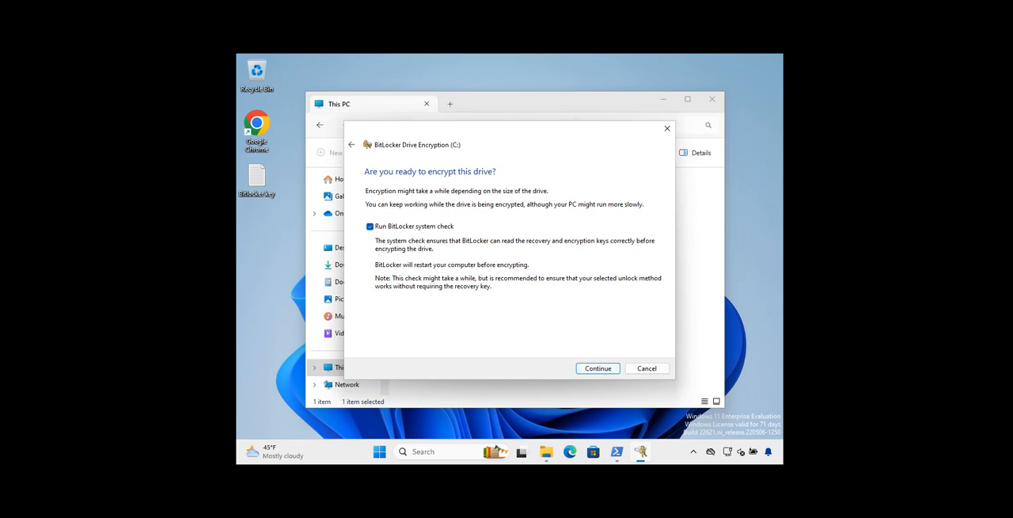
{"action": "left_click", "coordinate": [370, 228]}
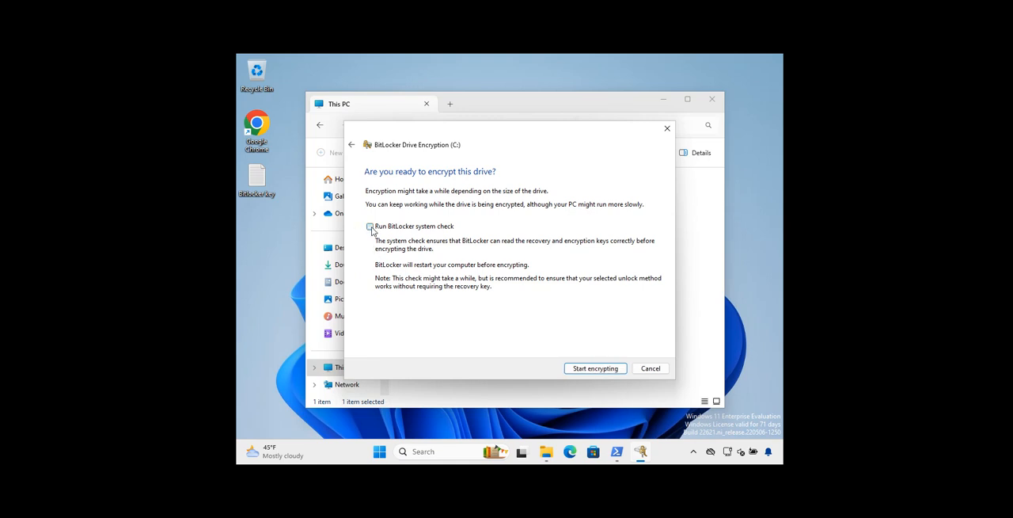
{"action": "left_click", "coordinate": [593, 370]}
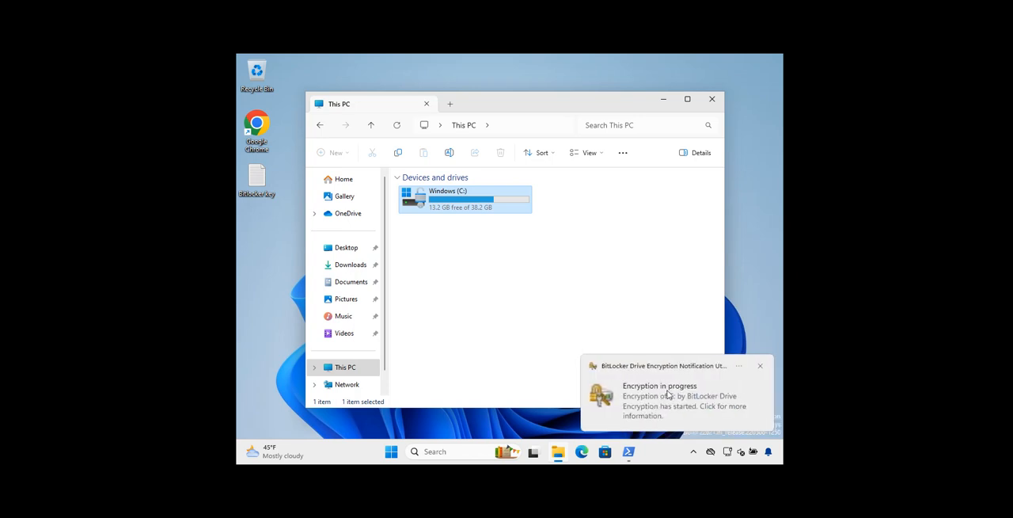
Dismiss the encryption notification, check the C: drive's BitLocker encryption status until it finishes, and close the status dialog
{"action": "left_click", "coordinate": [693, 451]}
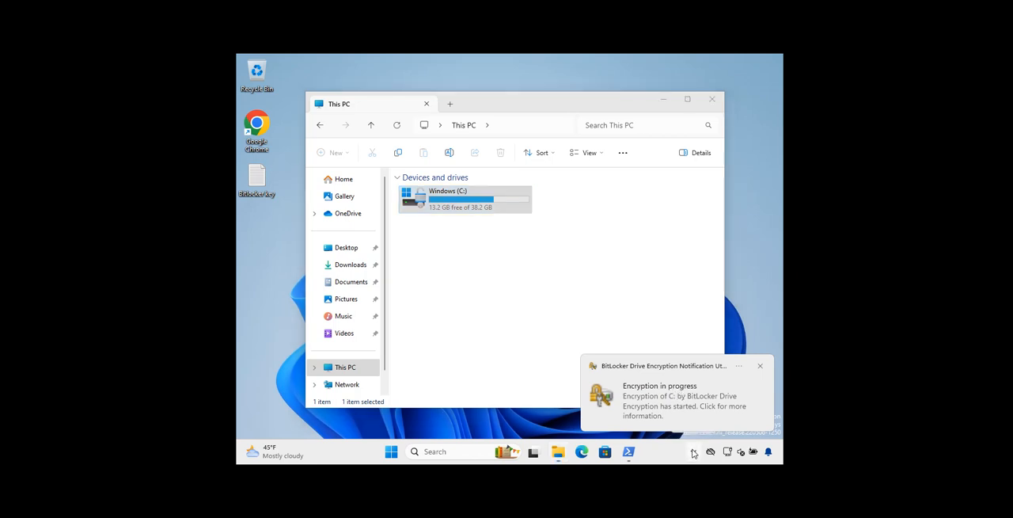
{"action": "left_click", "coordinate": [760, 366]}
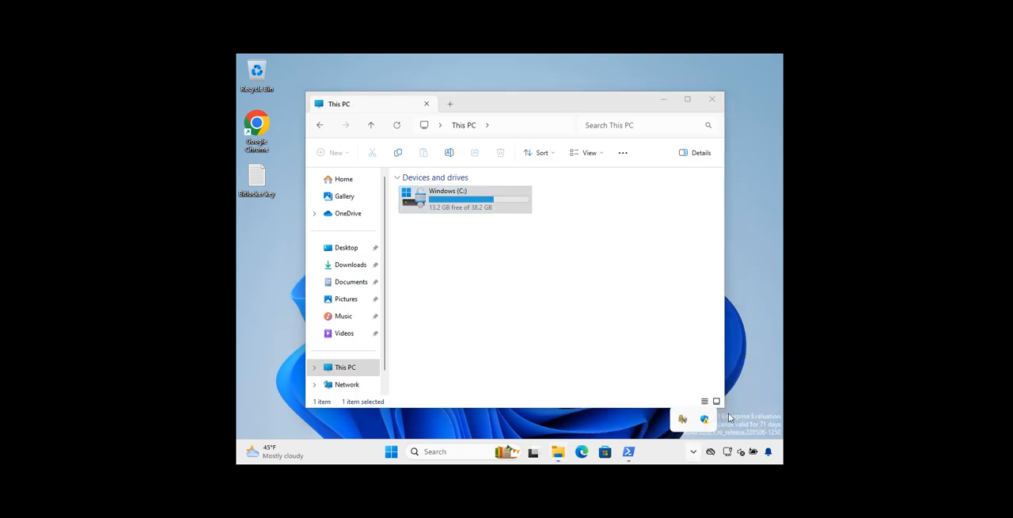
{"action": "left_click", "coordinate": [693, 451]}
{"action": "left_click", "coordinate": [684, 420]}
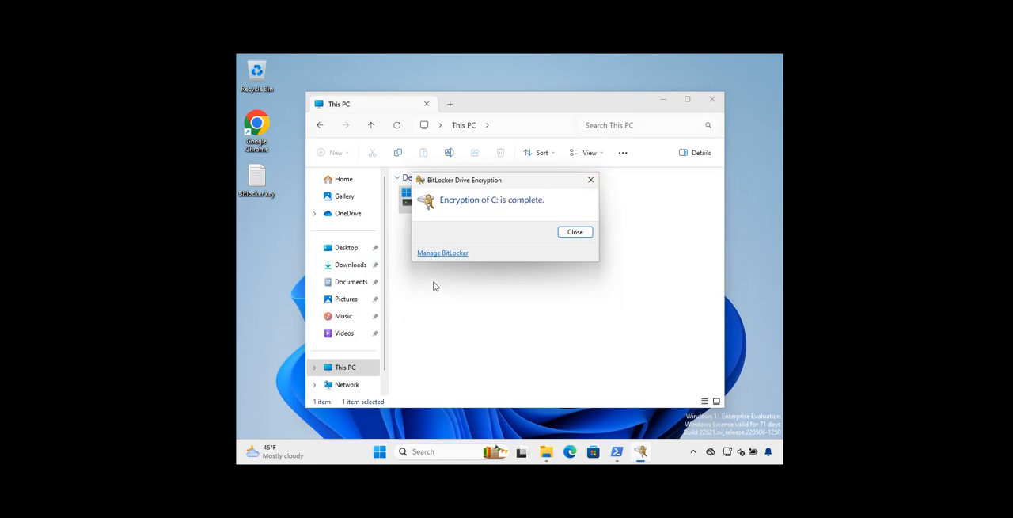
{"action": "left_click", "coordinate": [568, 235]}
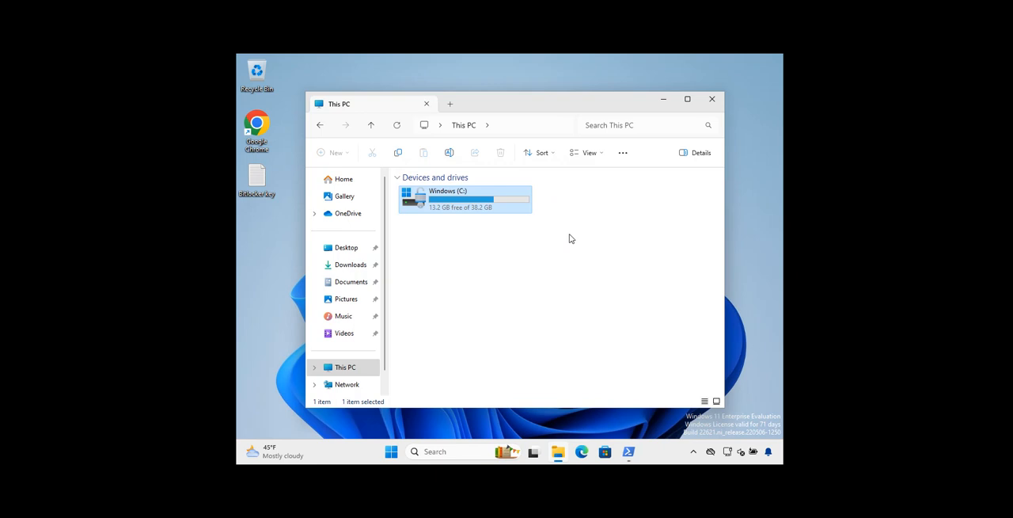
Review the BitLocker management options for the C: drive, and view the drive's contents before returning to This PC
{"action": "right_click", "coordinate": [481, 205]}
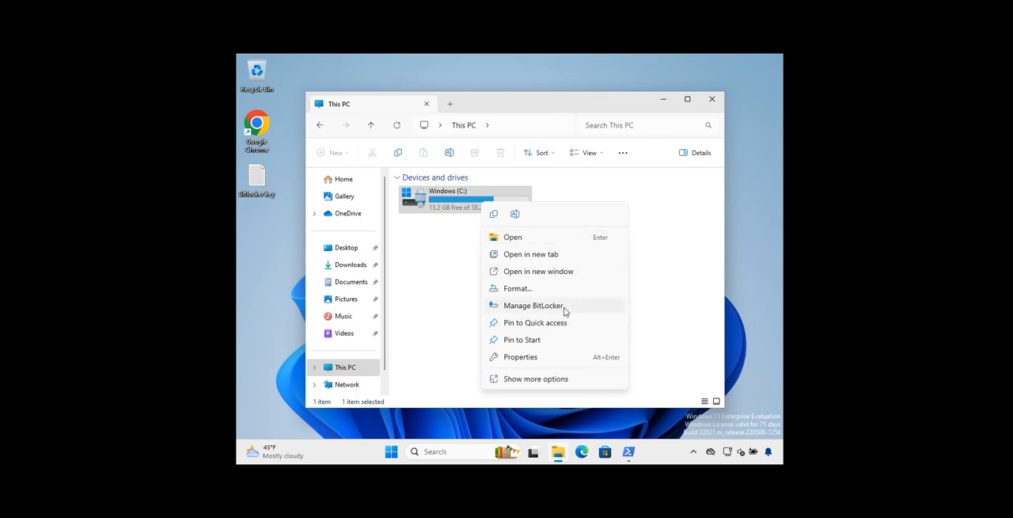
{"action": "left_click", "coordinate": [700, 254]}
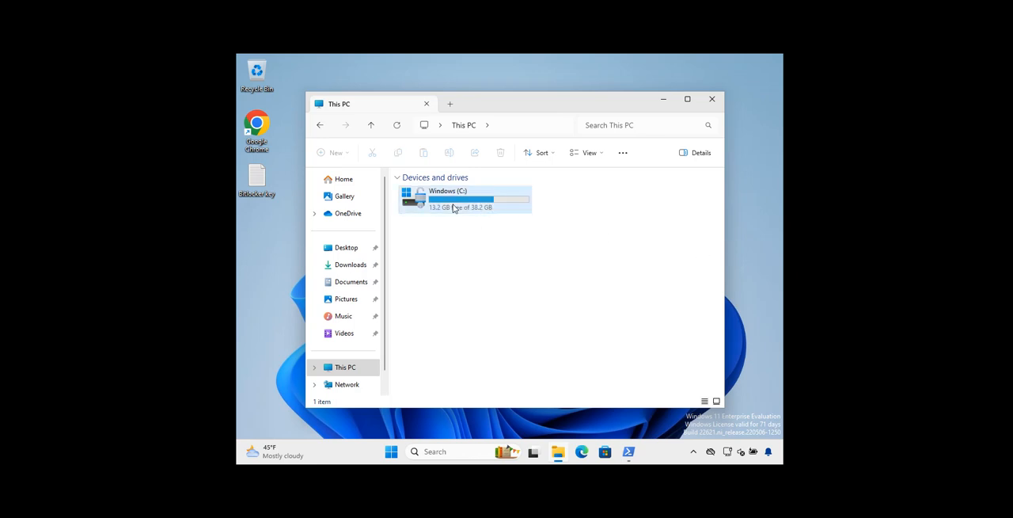
{"action": "right_click", "coordinate": [454, 208]}
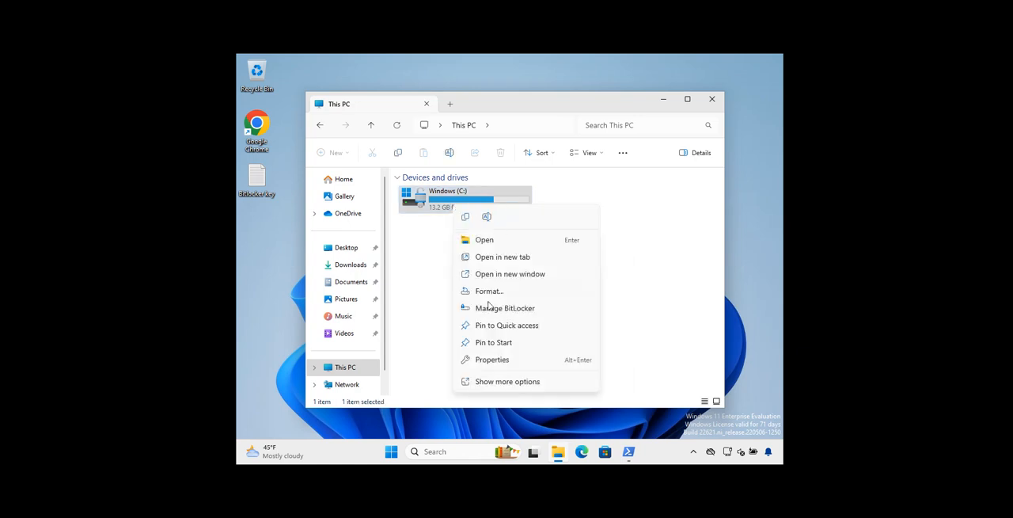
{"action": "left_click", "coordinate": [501, 308]}
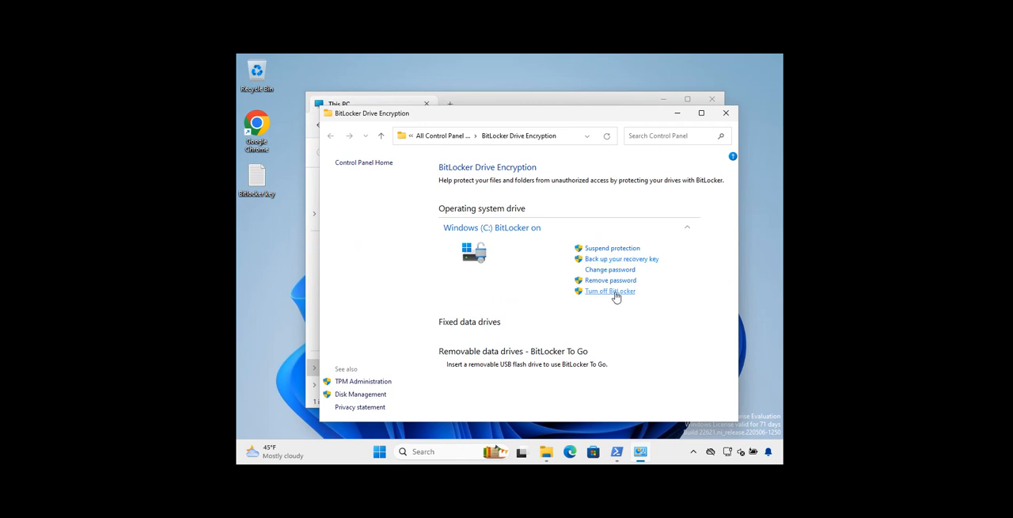
{"action": "left_click", "coordinate": [726, 113]}
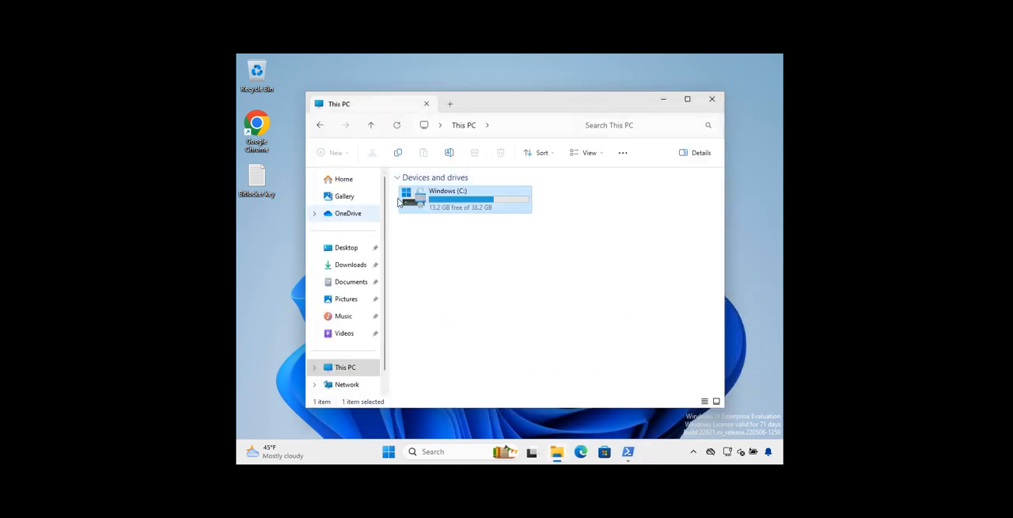
{"action": "double_click", "coordinate": [421, 201]}
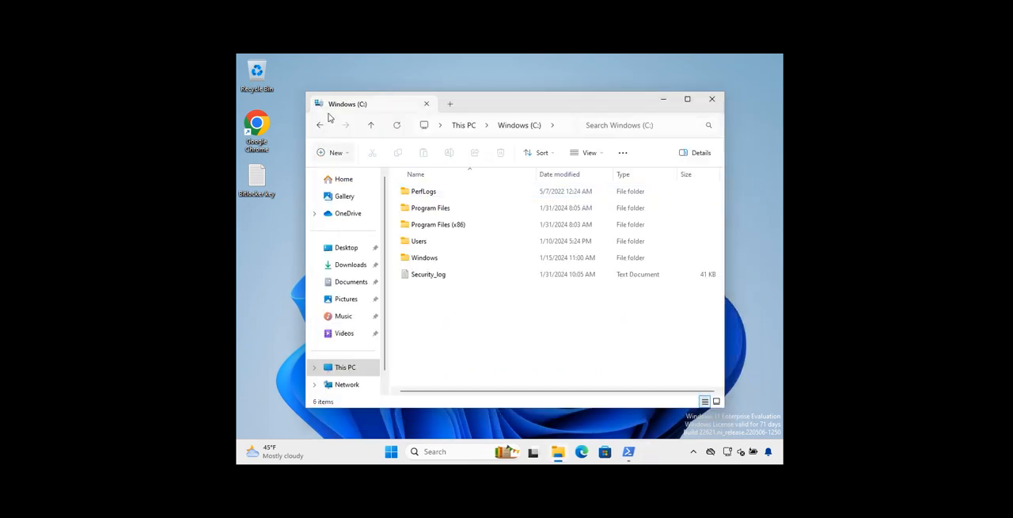
{"action": "left_click", "coordinate": [320, 125]}
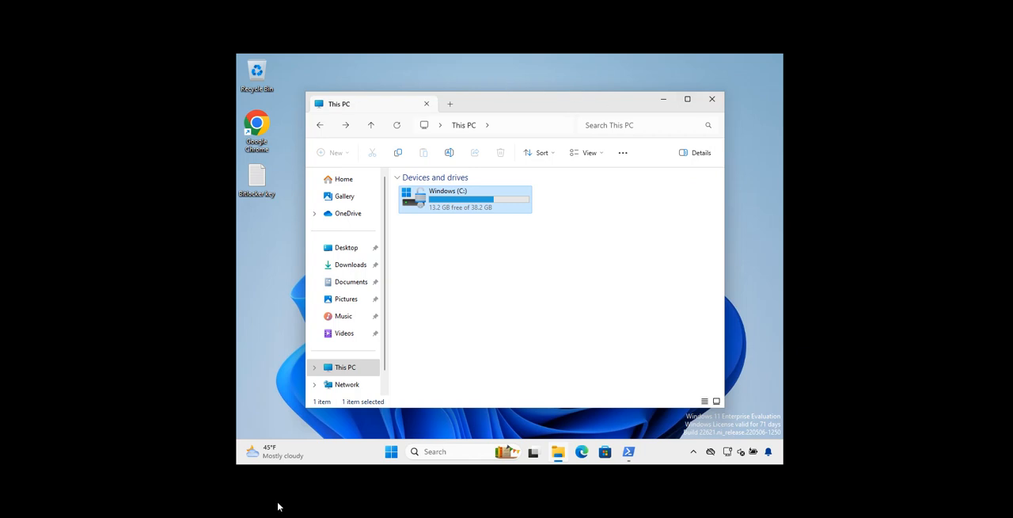
Restart Windows to bring up the BitLocker unlock screen
{"action": "left_click", "coordinate": [392, 455]}
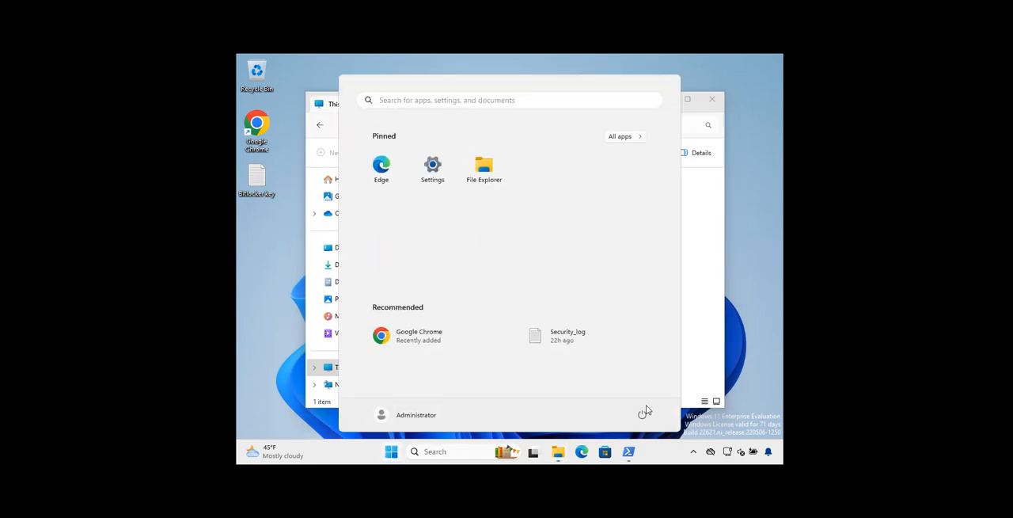
{"action": "left_click", "coordinate": [641, 413]}
{"action": "left_click", "coordinate": [645, 395]}
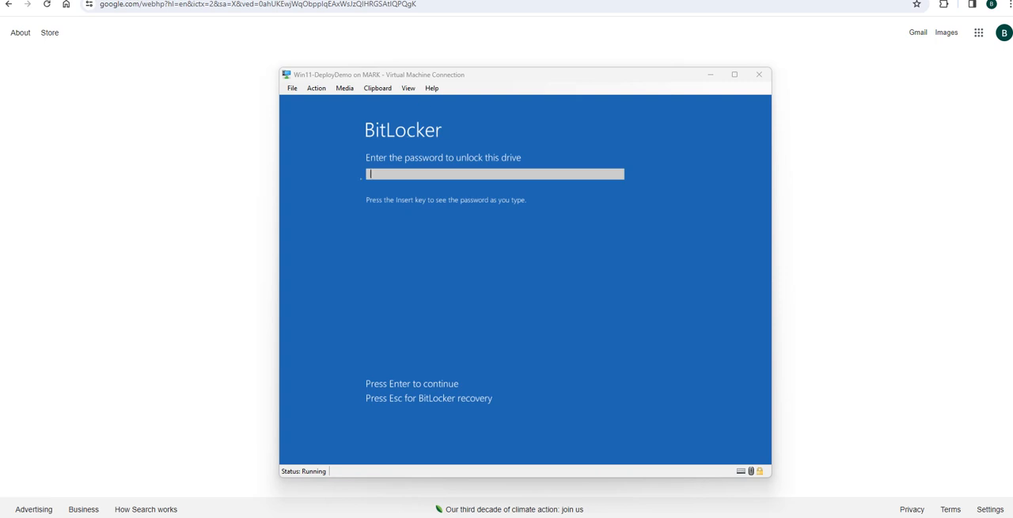
Unlock the drive with the BitLocker unlock password and maximize the virtual machine window
{"action": "left_click", "coordinate": [386, 175]}
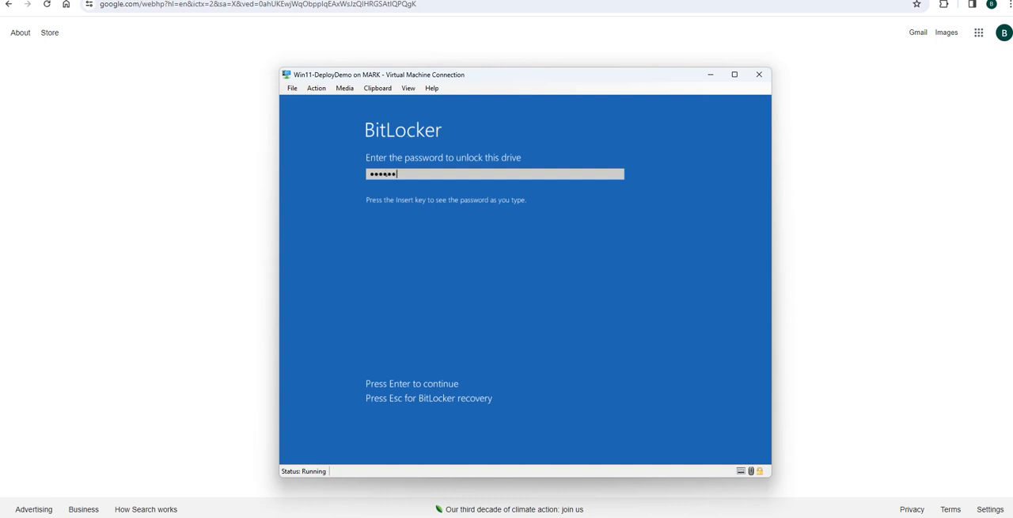
{"action": "key", "text": "Return"}
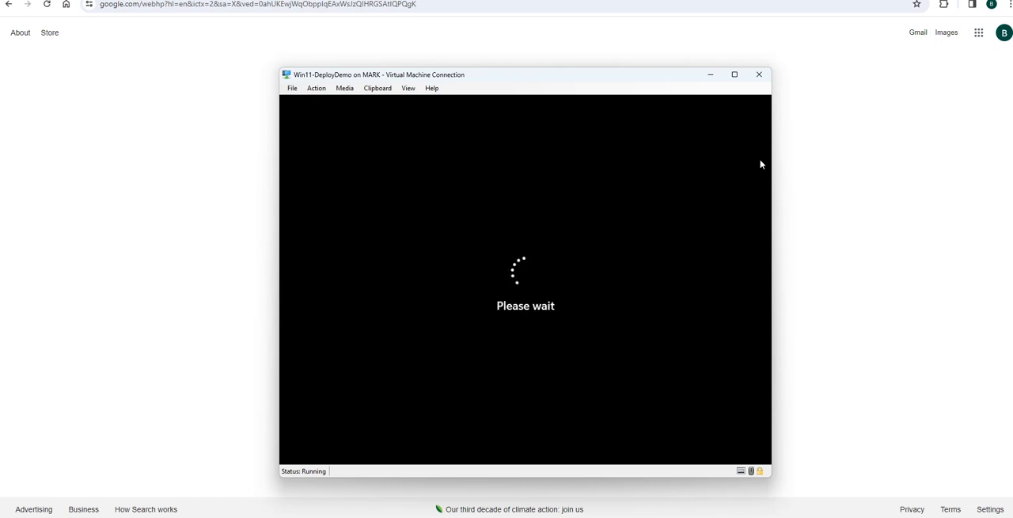
{"action": "left_click", "coordinate": [734, 74]}
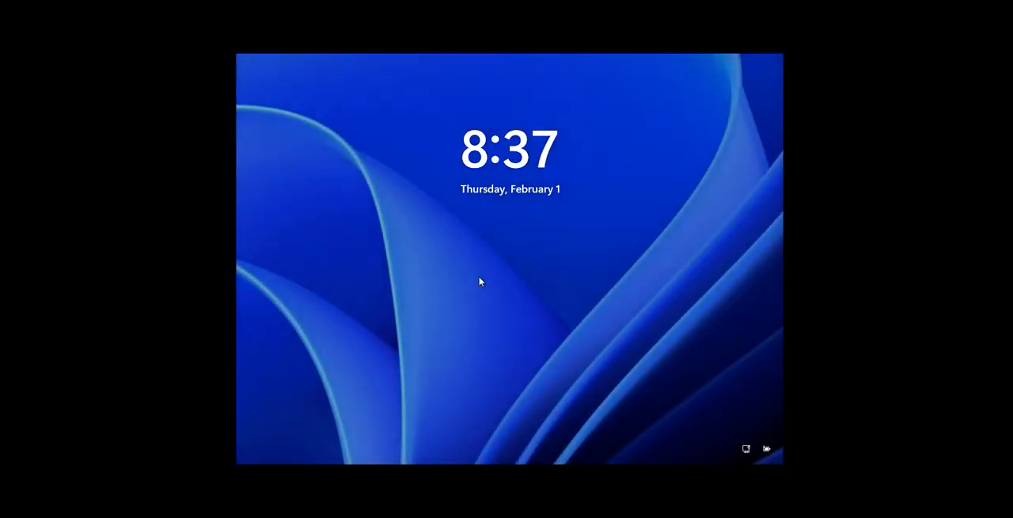
Sign in to Windows as Administrator with the account password
{"action": "left_click", "coordinate": [497, 269]}
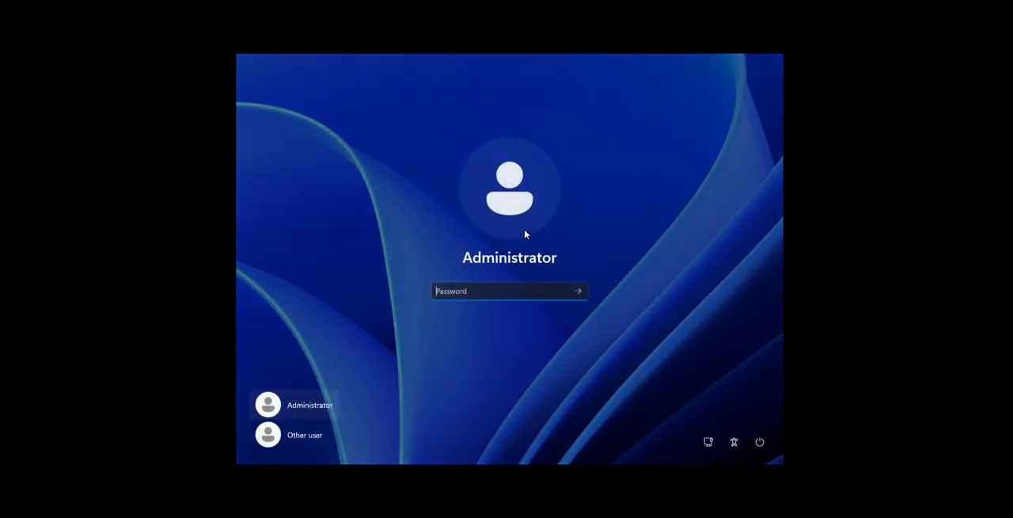
{"action": "type", "text": "*"}
{"action": "key", "text": "BackSpace"}
{"action": "type", "text": "*"}
{"action": "key", "text": "BackSpace"}
{"action": "type", "text": "*************"}
{"action": "key", "text": "Return"}
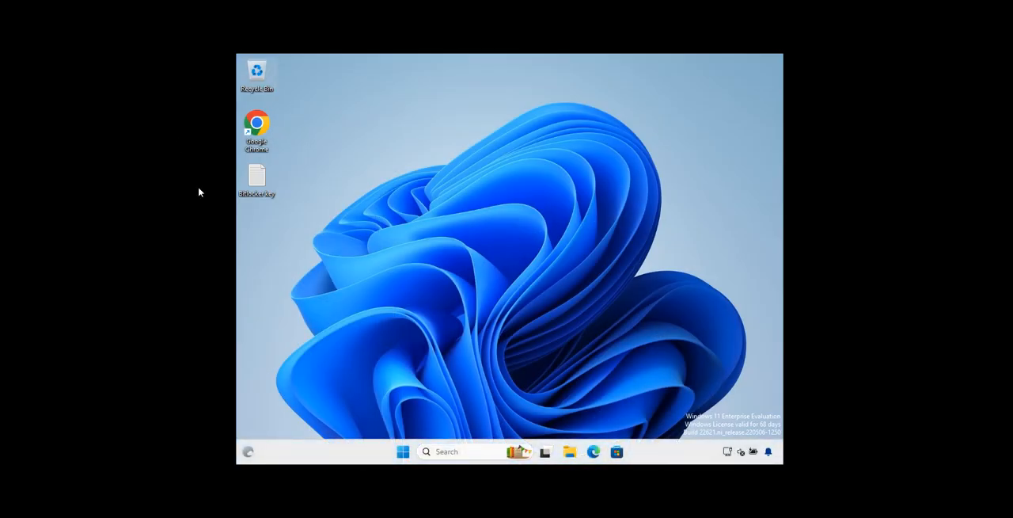
Review the C: drive's BitLocker management options from This PC, and close the BitLocker Drive Encryption window
{"action": "double_click", "coordinate": [256, 179]}
{"action": "left_click", "coordinate": [570, 452]}
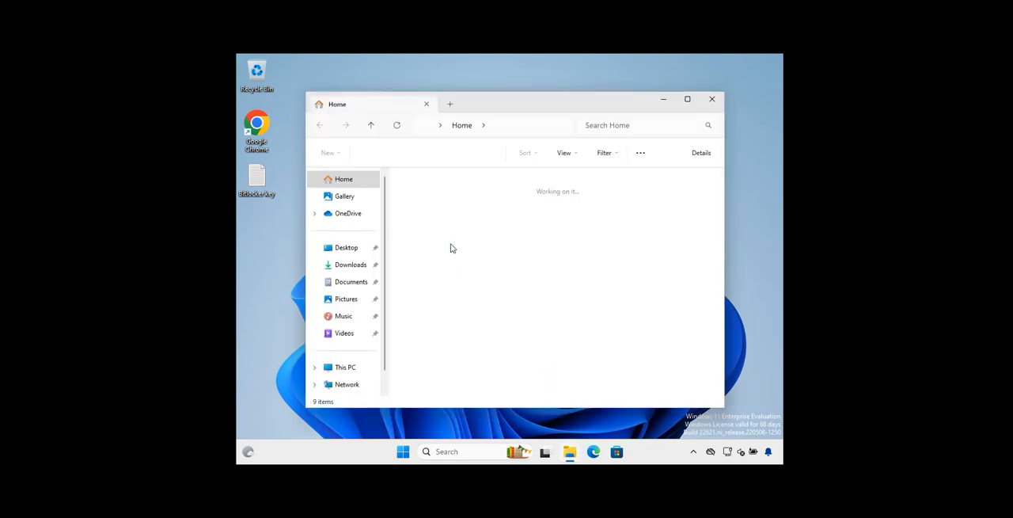
{"action": "left_click", "coordinate": [352, 368]}
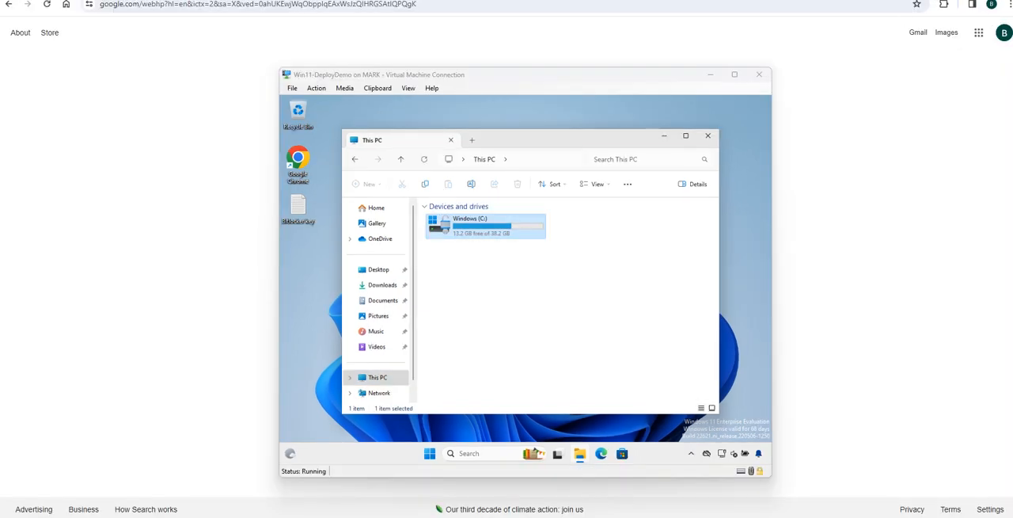
{"action": "right_click", "coordinate": [485, 226]}
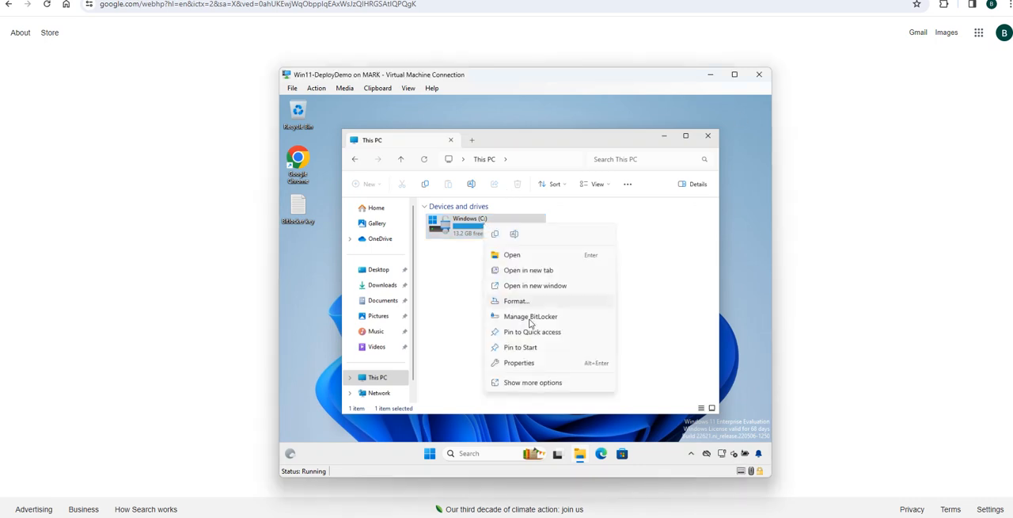
{"action": "left_click", "coordinate": [531, 319]}
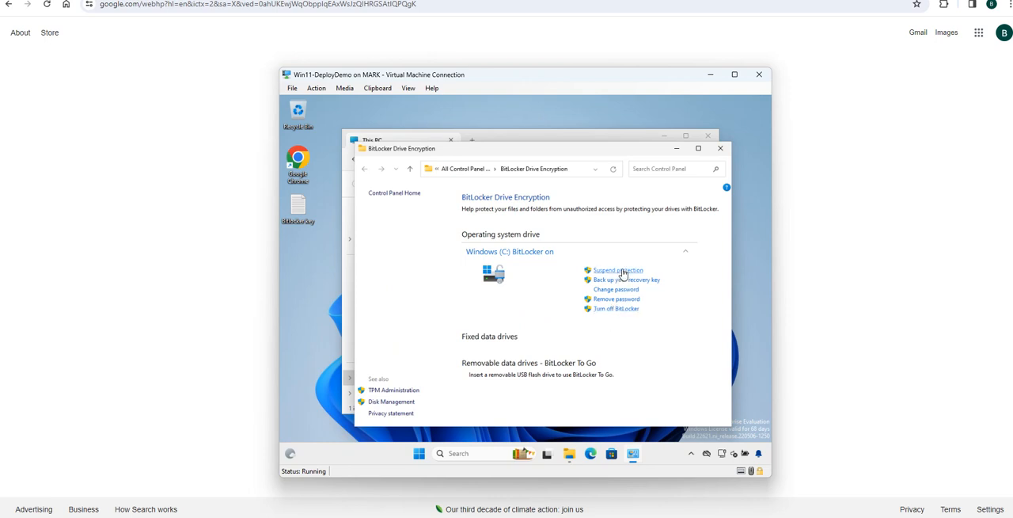
{"action": "left_click", "coordinate": [720, 148]}
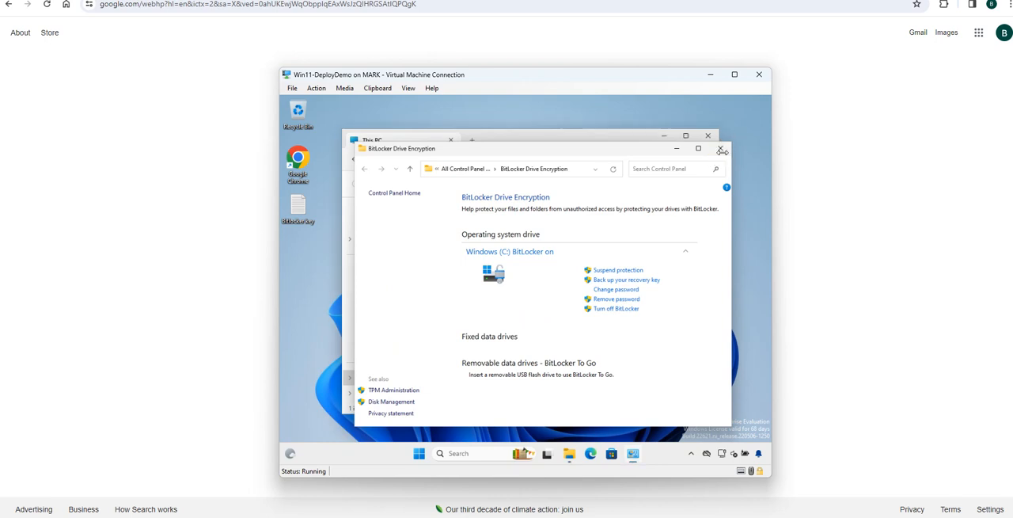
Restart Windows and unlock the drive at startup with the BitLocker unlock password
{"action": "left_click", "coordinate": [430, 455]}
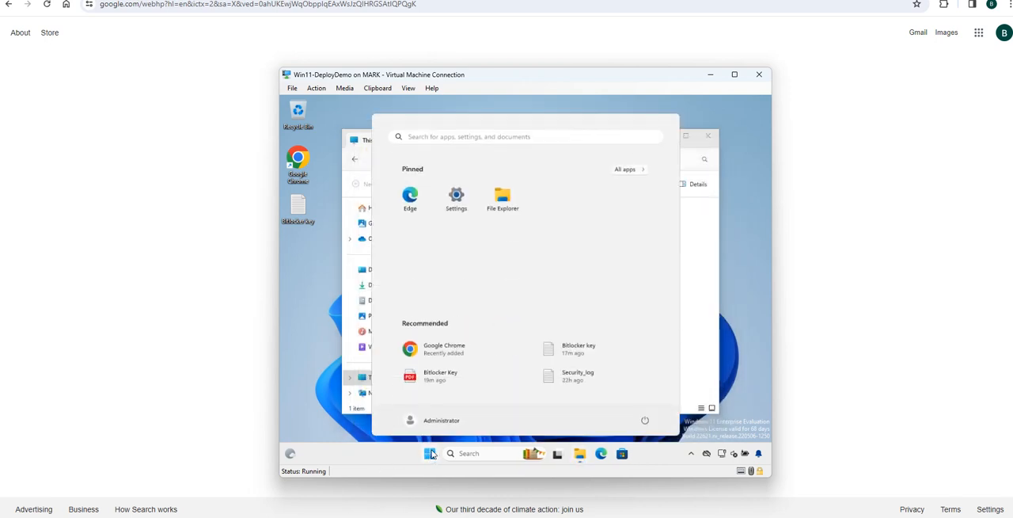
{"action": "left_click", "coordinate": [644, 423]}
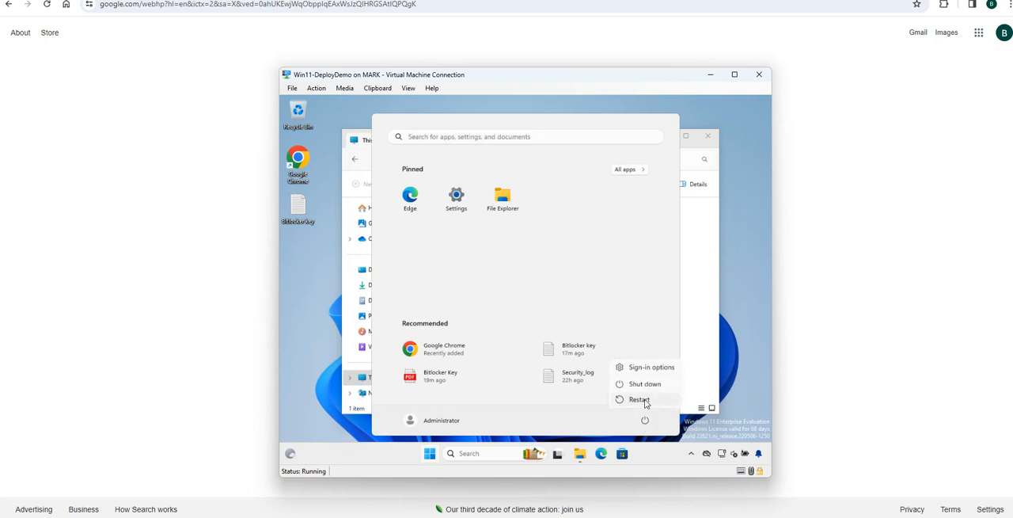
{"action": "left_click", "coordinate": [645, 400]}
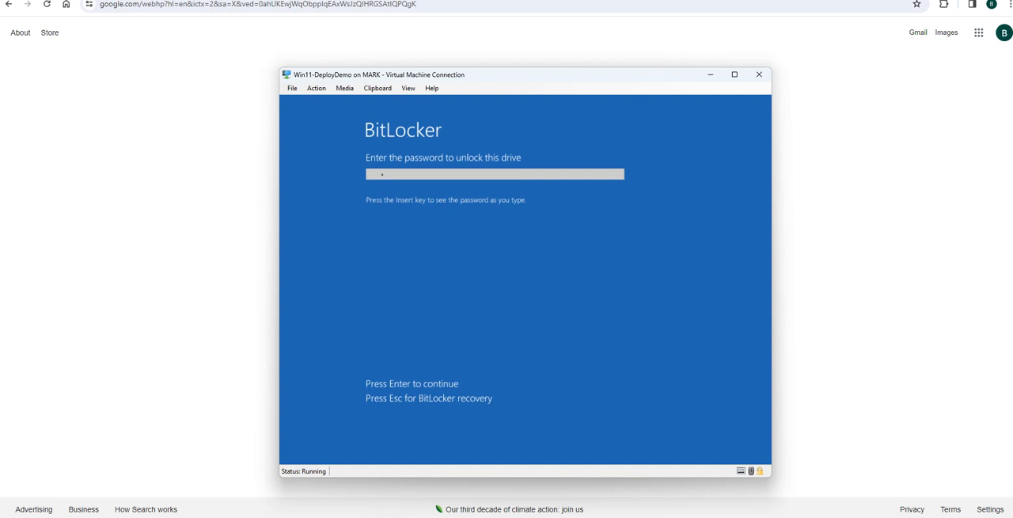
{"action": "type", "text": "P@ssw0rd"}
{"action": "key", "text": "Return"}
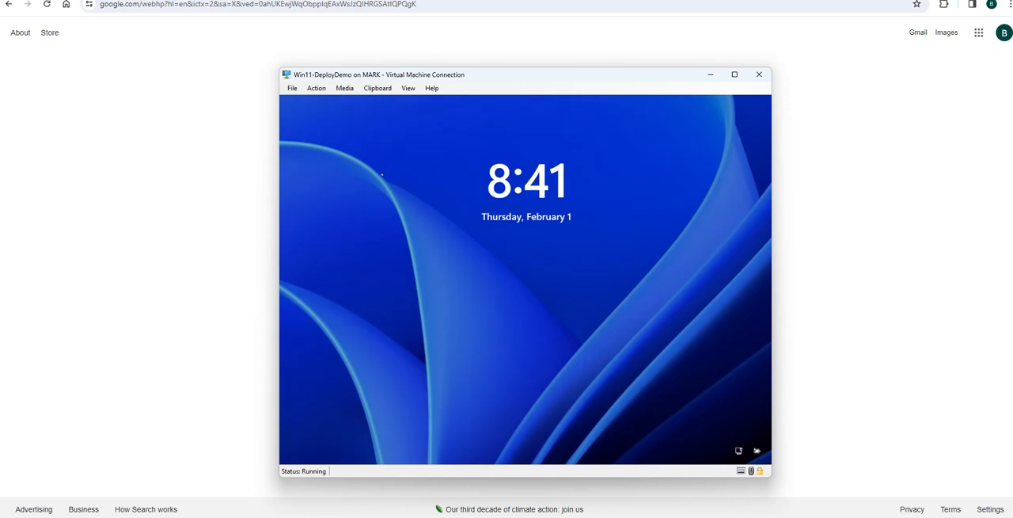
Dismiss the lock screen and sign in to the Administrator account with its password
{"action": "left_click", "coordinate": [381, 174]}
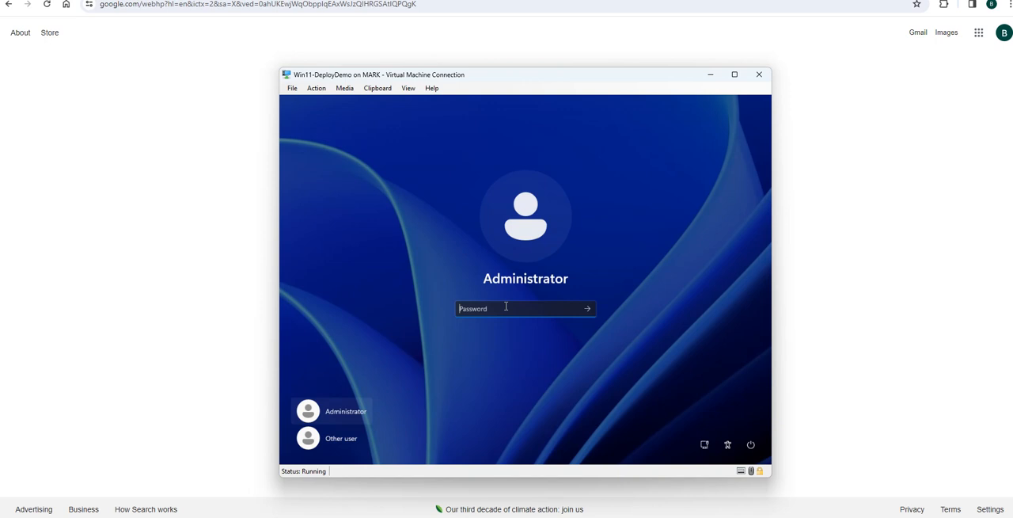
{"action": "type", "text": "••"}
{"action": "key", "text": "BackSpace"}
{"action": "key", "text": "BackSpace"}
{"action": "type", "text": "••••••••••••••"}
{"action": "key", "text": "Return"}
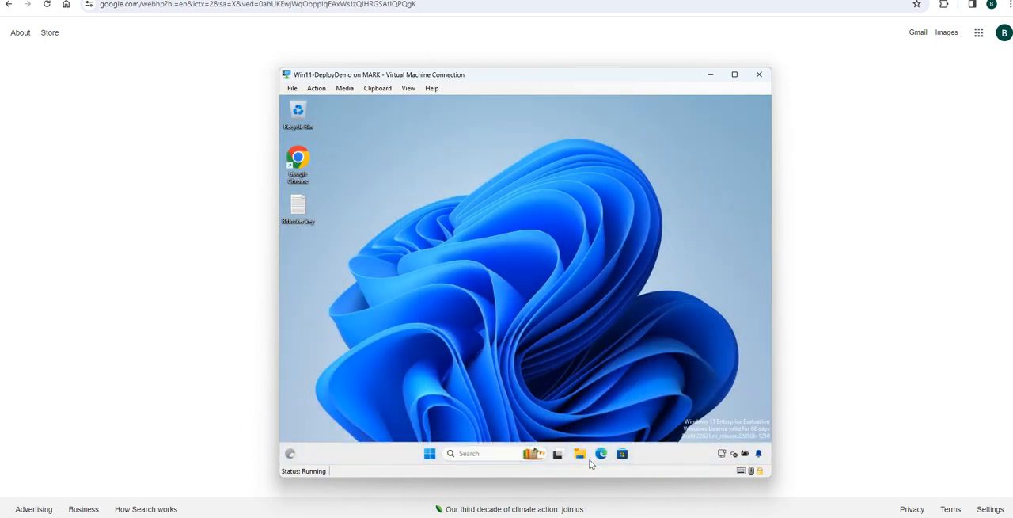
Open BitLocker management for the C: drive from This PC and suspend its BitLocker protection
{"action": "left_click", "coordinate": [581, 455]}
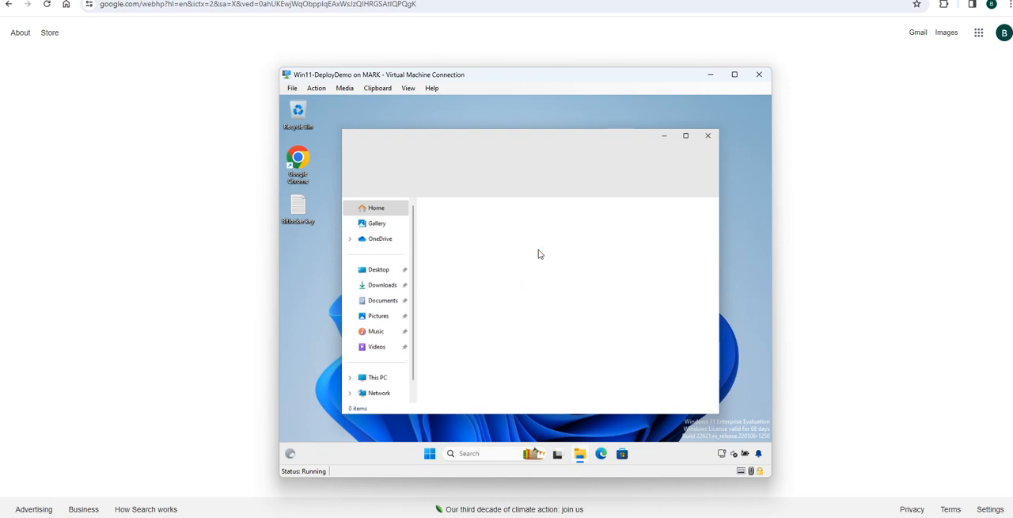
{"action": "left_click", "coordinate": [378, 377]}
{"action": "left_click", "coordinate": [496, 227]}
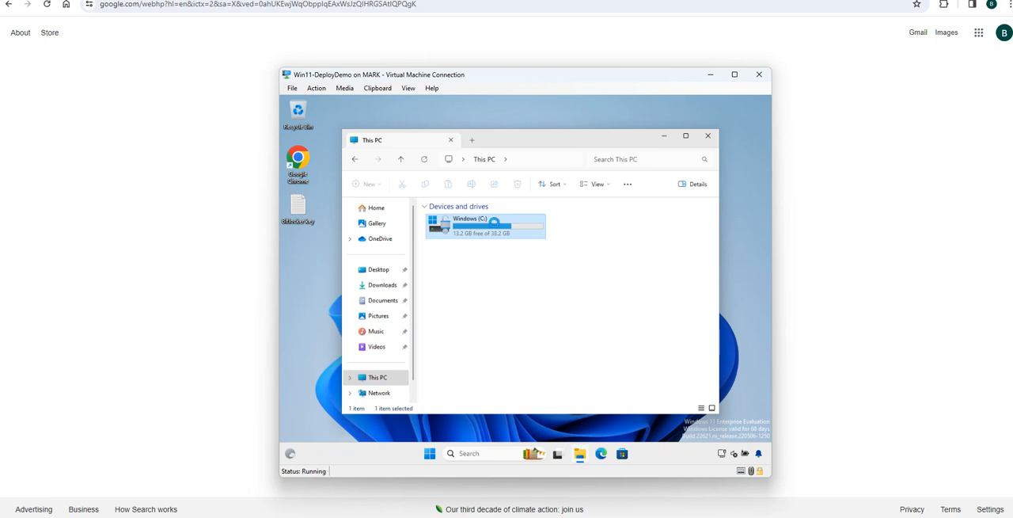
{"action": "right_click", "coordinate": [495, 224]}
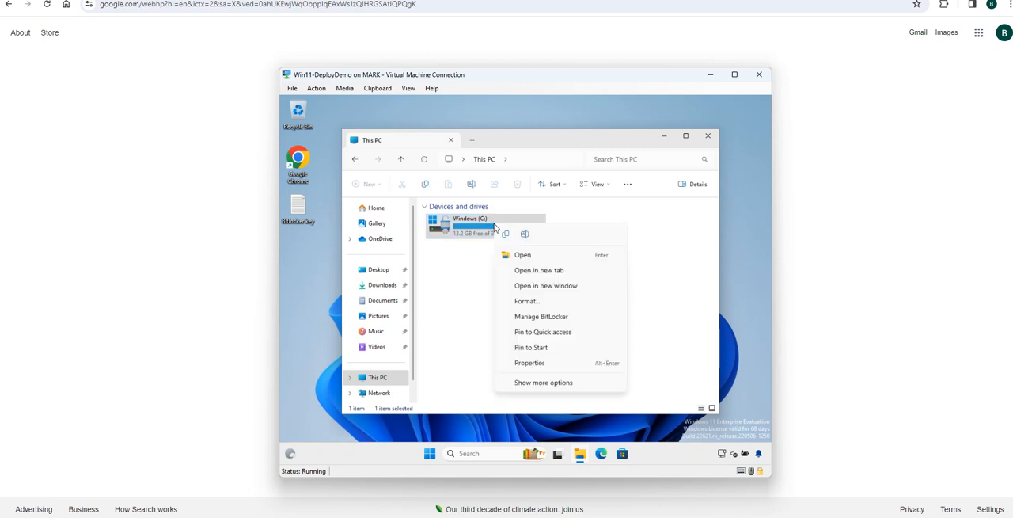
{"action": "left_click", "coordinate": [544, 317]}
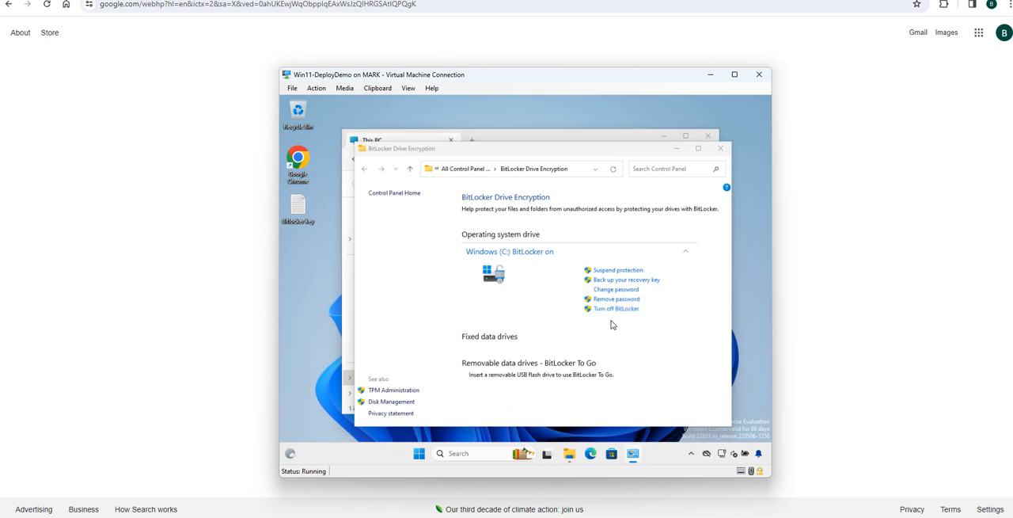
{"action": "left_click", "coordinate": [615, 270]}
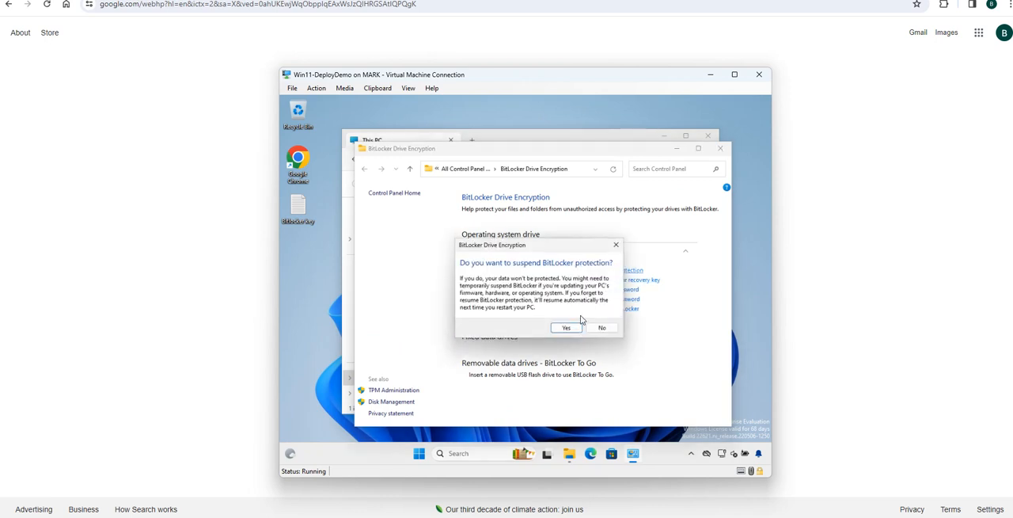
{"action": "left_click", "coordinate": [568, 327]}
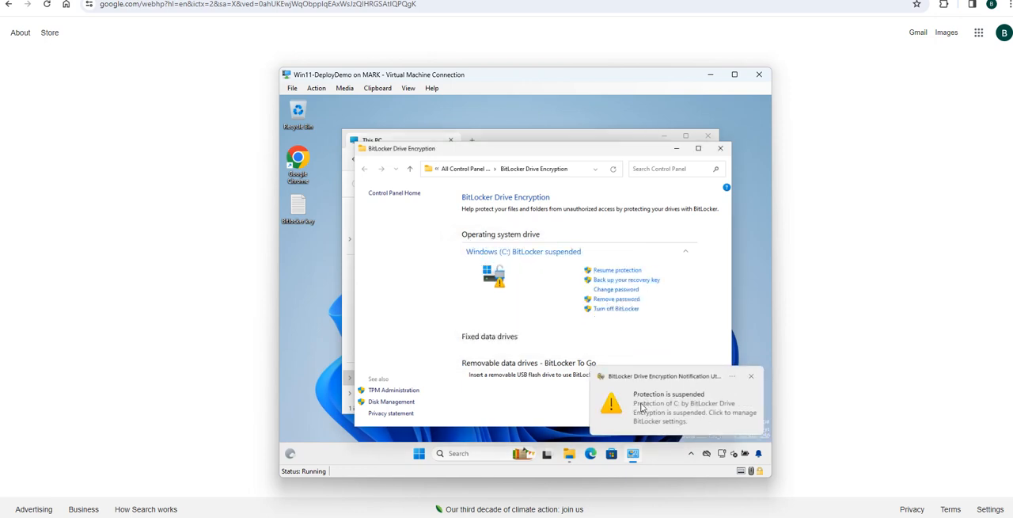
Try to remove the BitLocker password from the C: drive
{"action": "left_click", "coordinate": [611, 300]}
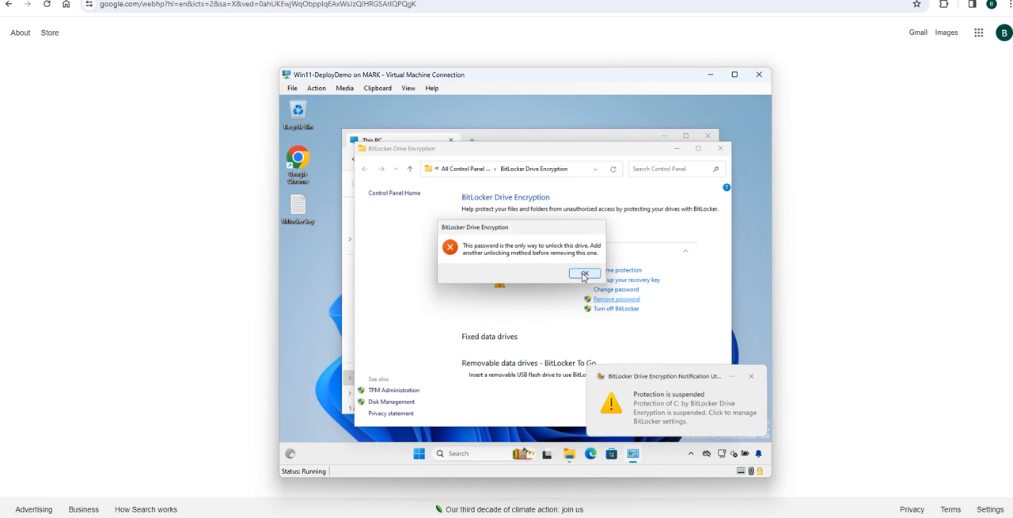
{"action": "left_click", "coordinate": [584, 274]}
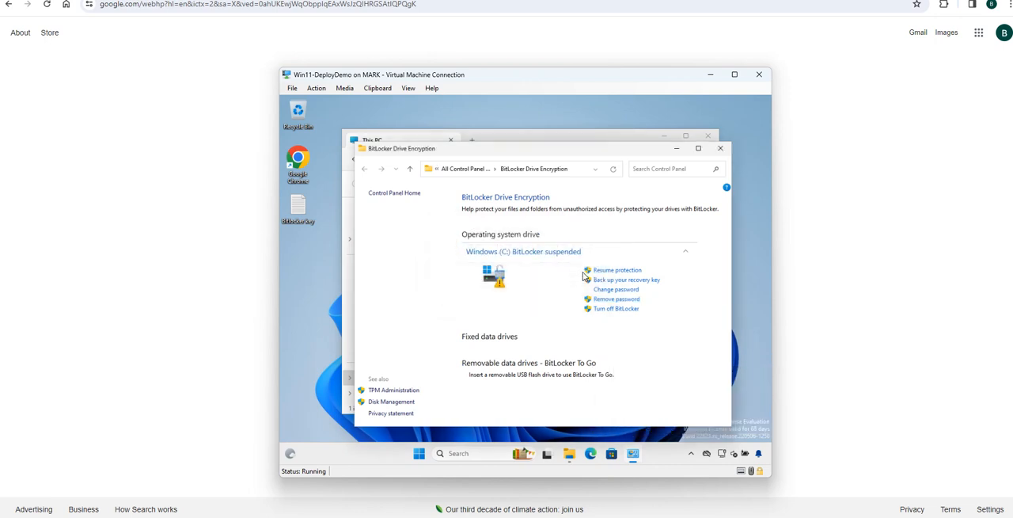
{"action": "left_click", "coordinate": [607, 300]}
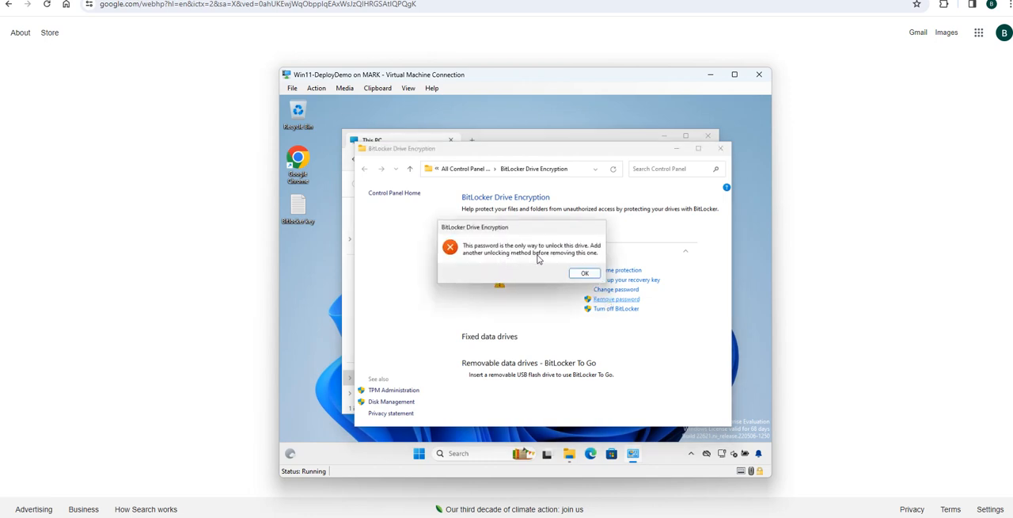
{"action": "left_click", "coordinate": [586, 274]}
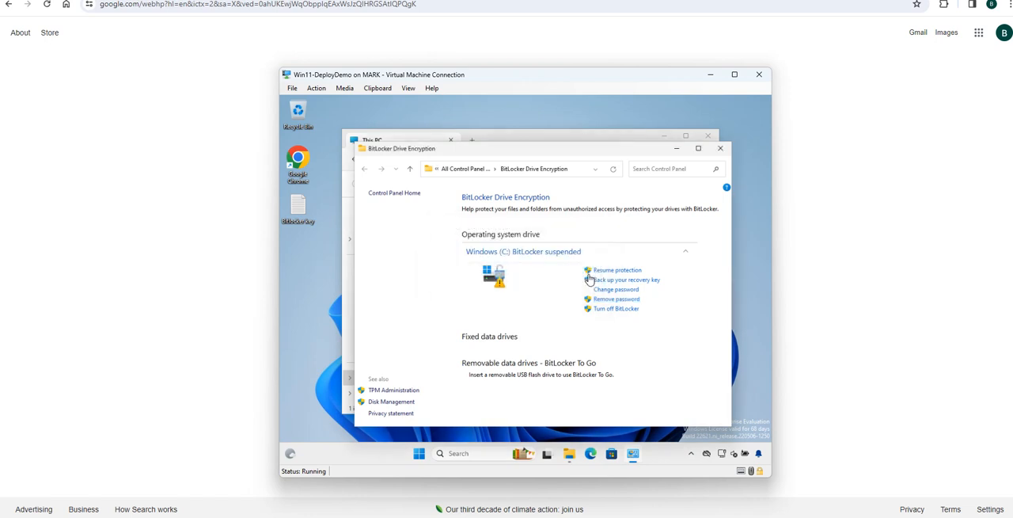
Turn off BitLocker on the C: drive to start decryption, and close the BitLocker Drive Encryption window
{"action": "left_click", "coordinate": [621, 310]}
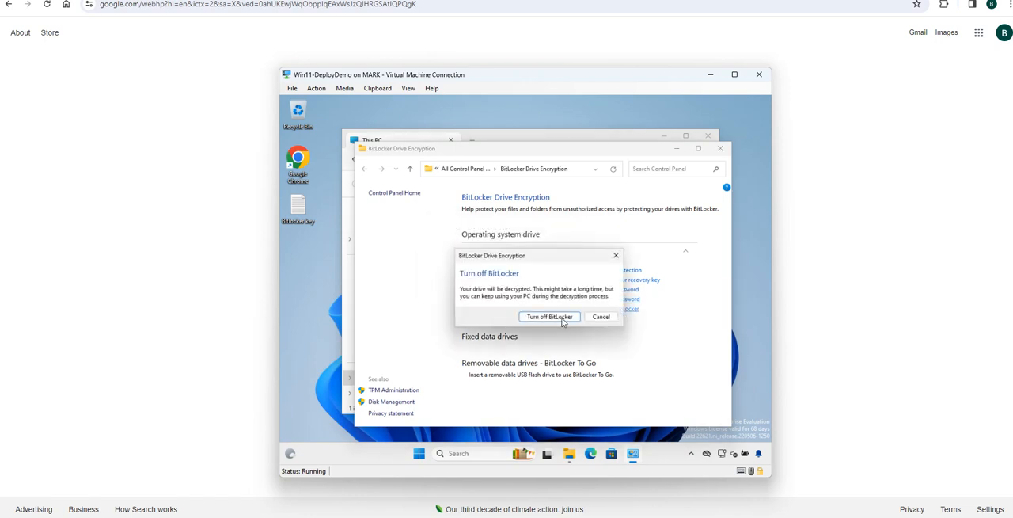
{"action": "left_click", "coordinate": [549, 317]}
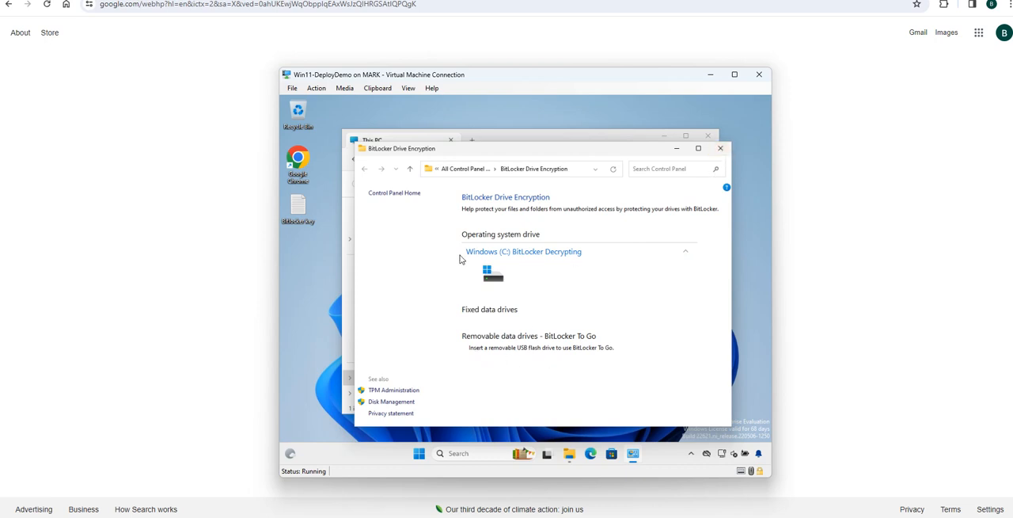
{"action": "left_click", "coordinate": [720, 149]}
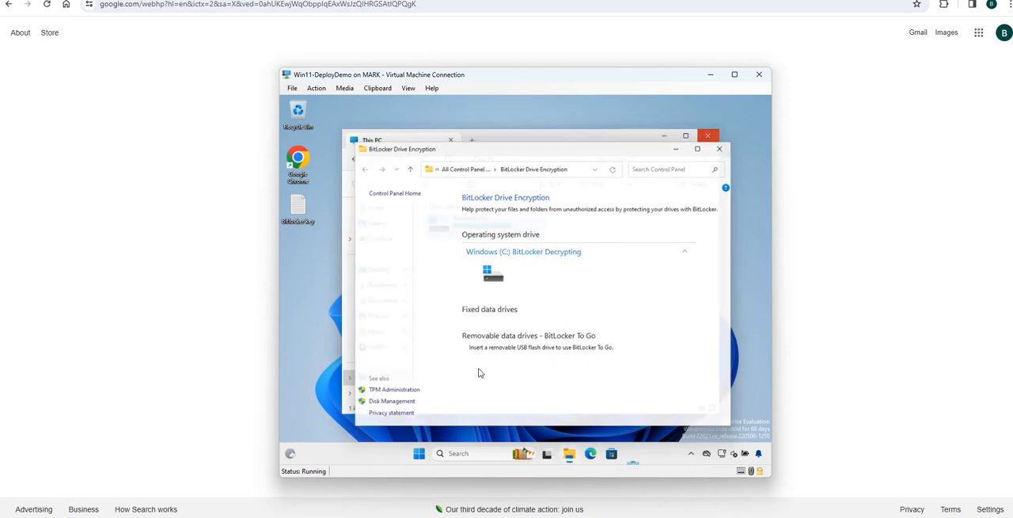
Restart Windows to check startup with BitLocker turned off
{"action": "left_click", "coordinate": [429, 455]}
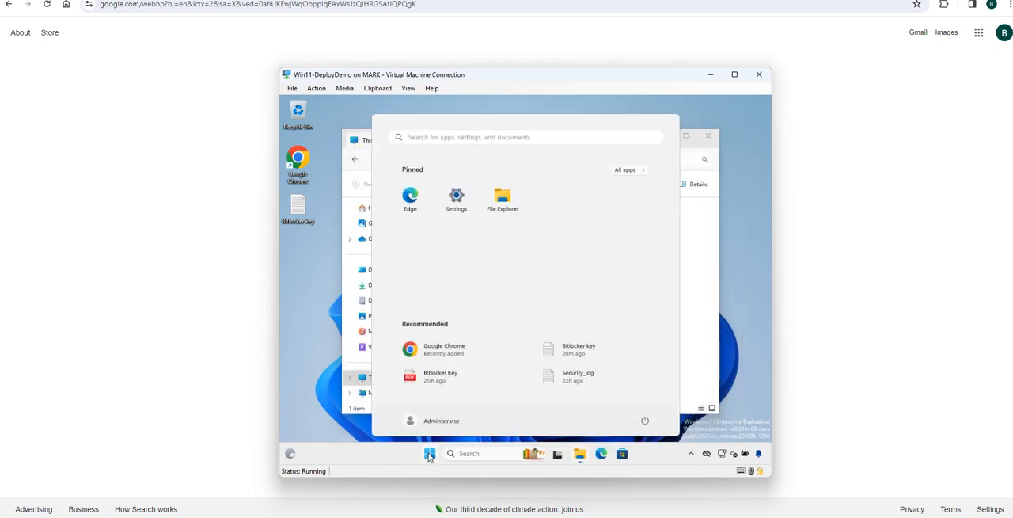
{"action": "left_click", "coordinate": [644, 421]}
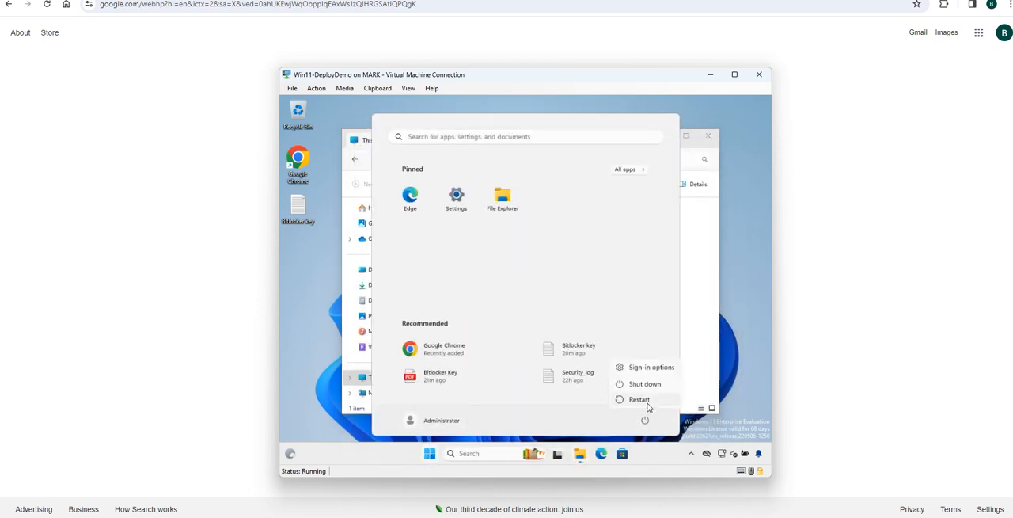
{"action": "left_click", "coordinate": [639, 399]}
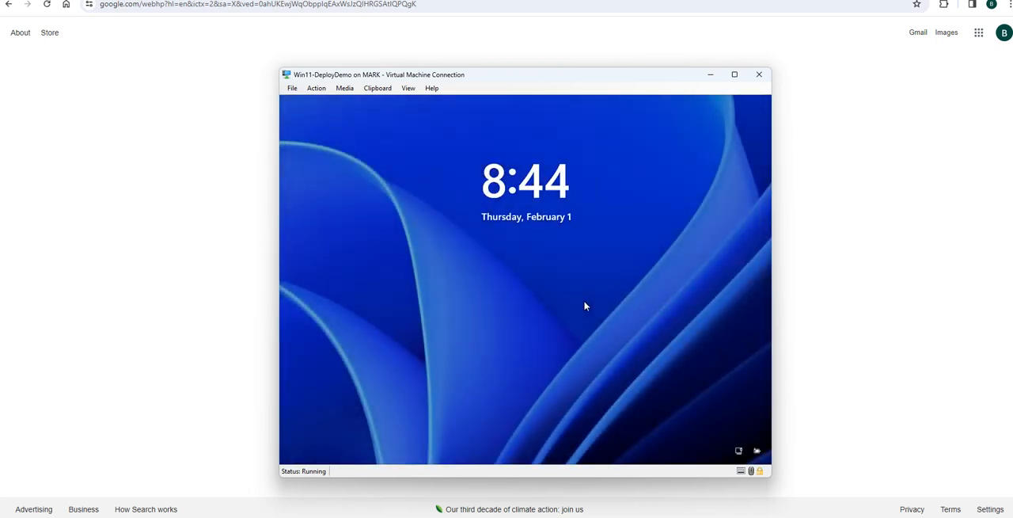
Sign in as Administrator with the account password and dismiss the BitLocker decryption notification
{"action": "left_click", "coordinate": [555, 275]}
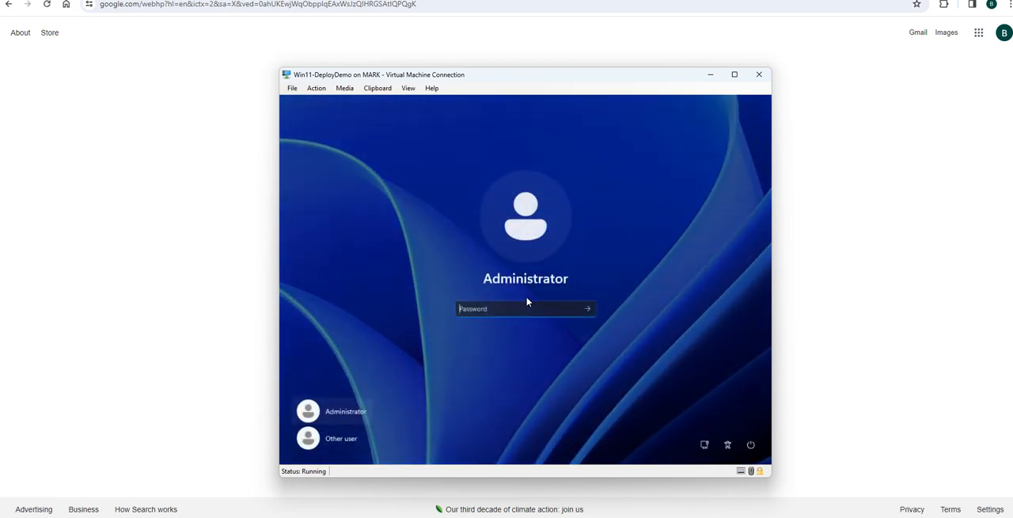
{"action": "type", "text": "••••"}
{"action": "key", "text": "BackSpace"}
{"action": "key", "text": "BackSpace"}
{"action": "key", "text": "BackSpace"}
{"action": "key", "text": "BackSpace"}
{"action": "type", "text": "•"}
{"action": "key", "text": "BackSpace"}
{"action": "type", "text": "•••••••••••••"}
{"action": "key", "text": "Return"}
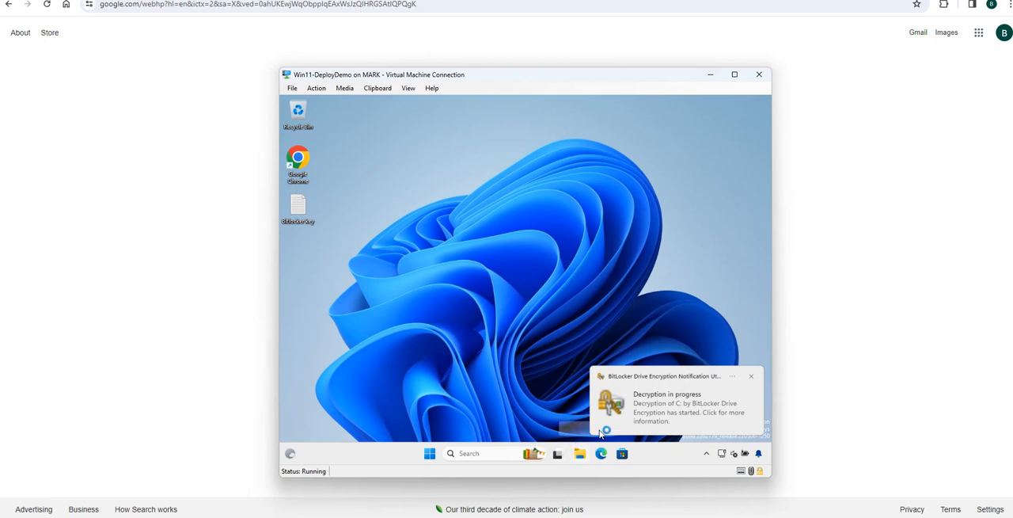
{"action": "left_click", "coordinate": [751, 376]}
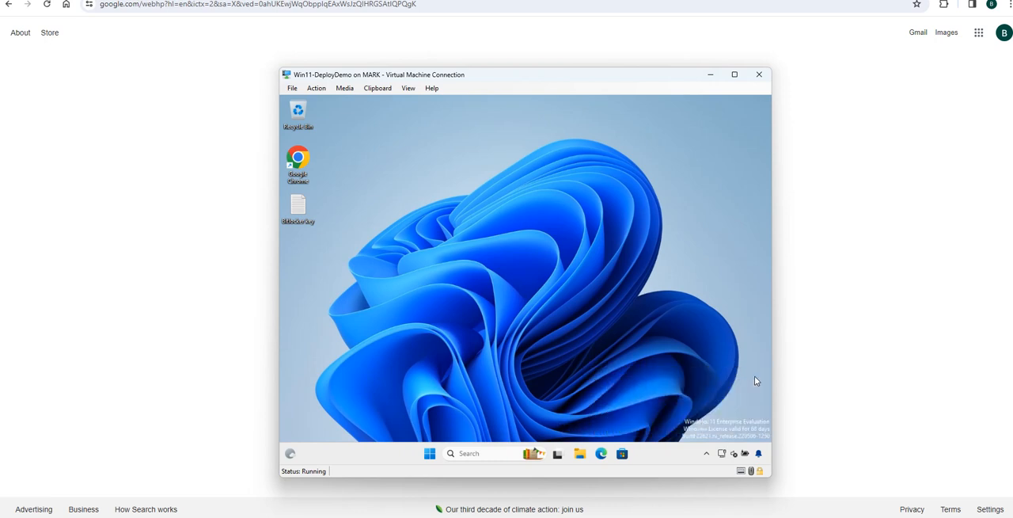